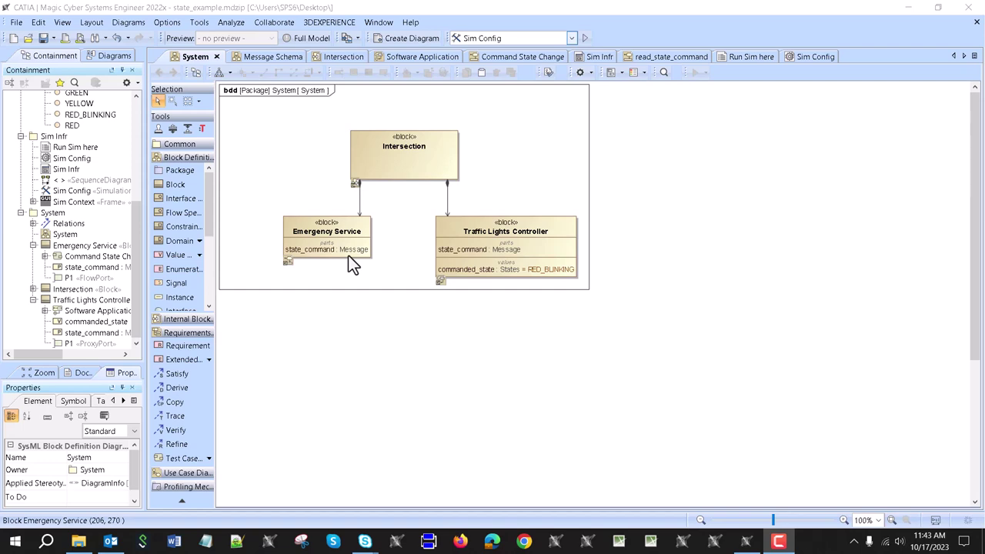
Go through the Message Schema, Intersection and Software Application diagrams to examine the message structure, port connection and states.
click(278, 60)
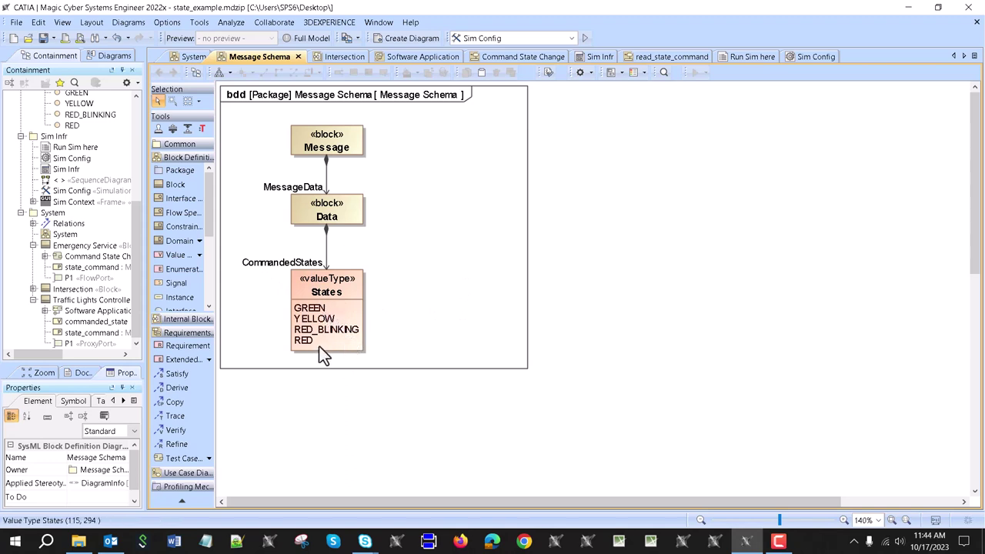
click(332, 58)
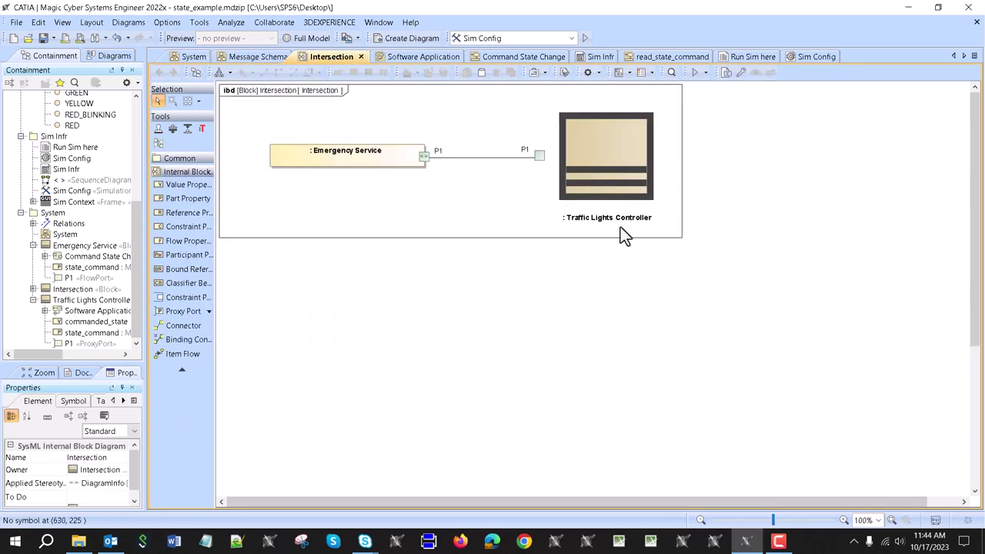
click(403, 60)
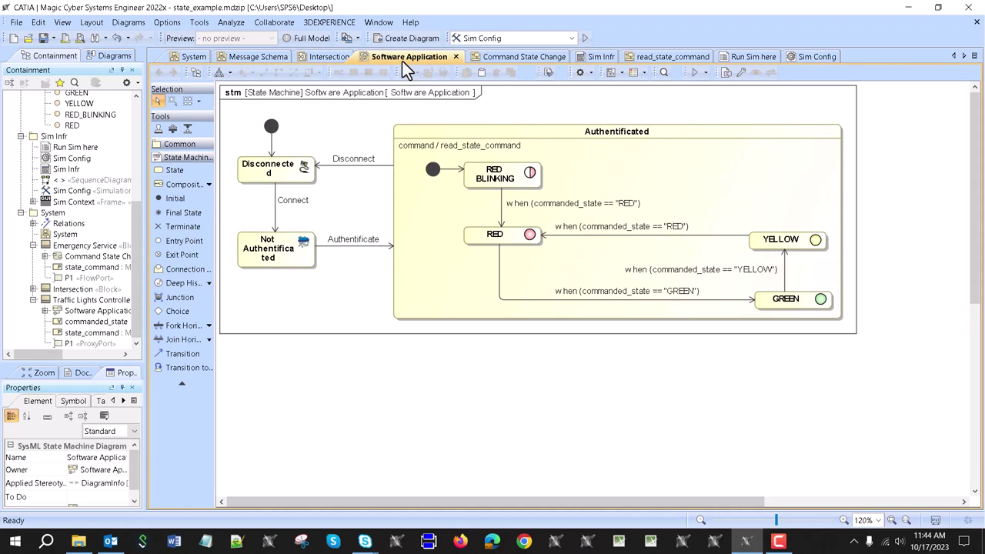
Resize the Disconnected state in the Software Application state machine so its name fits on one line in a compact box.
click(265, 181)
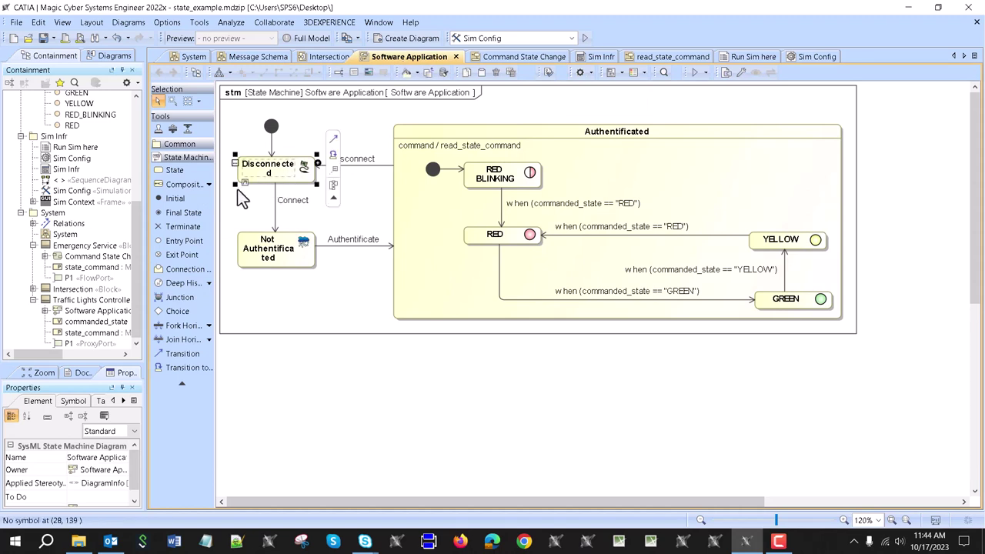
drag(237, 183, 228, 185)
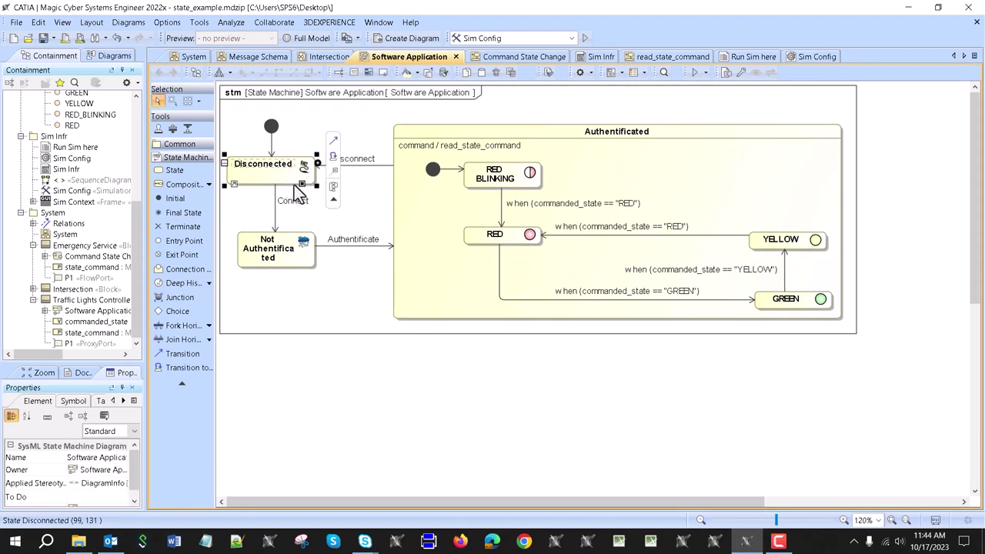
drag(314, 183, 308, 171)
key(Escape)
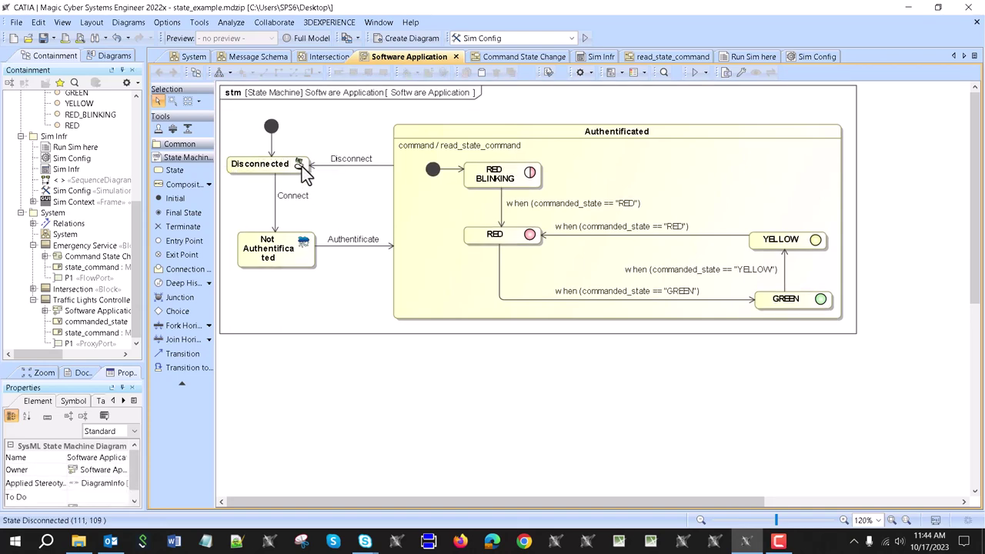
Show the Disconnected state's specification with Expert properties and examine its Image property.
double_click(304, 167)
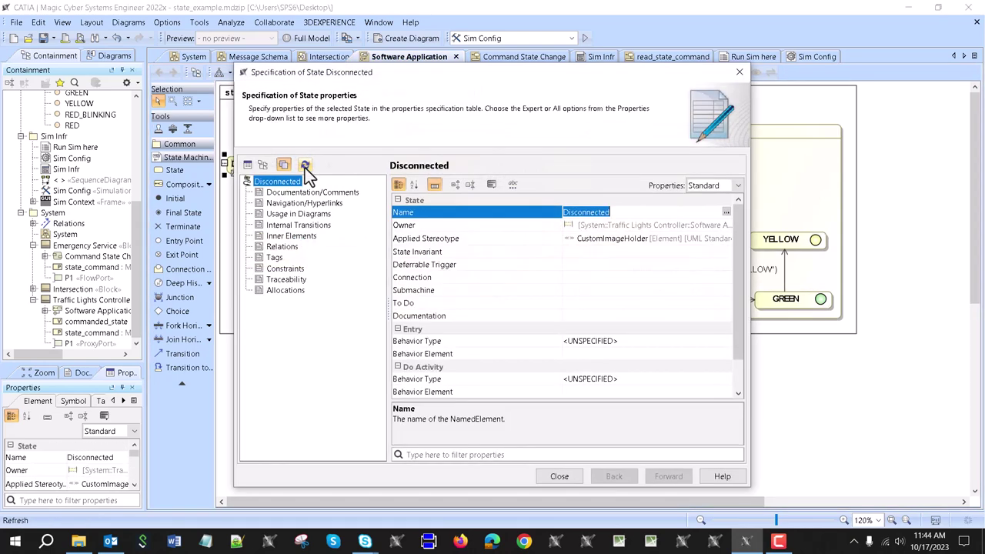
click(699, 185)
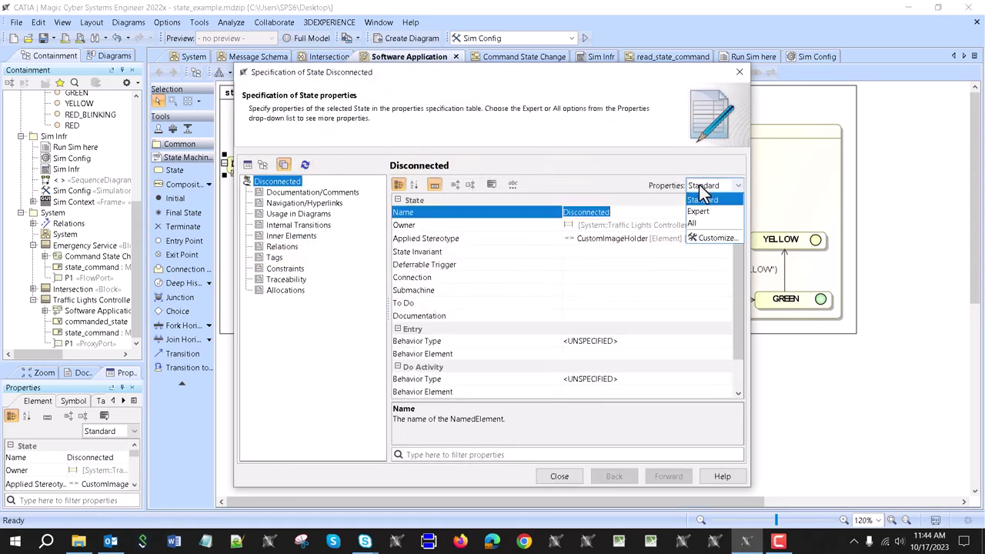
click(699, 213)
scroll(547, 295, down, 3)
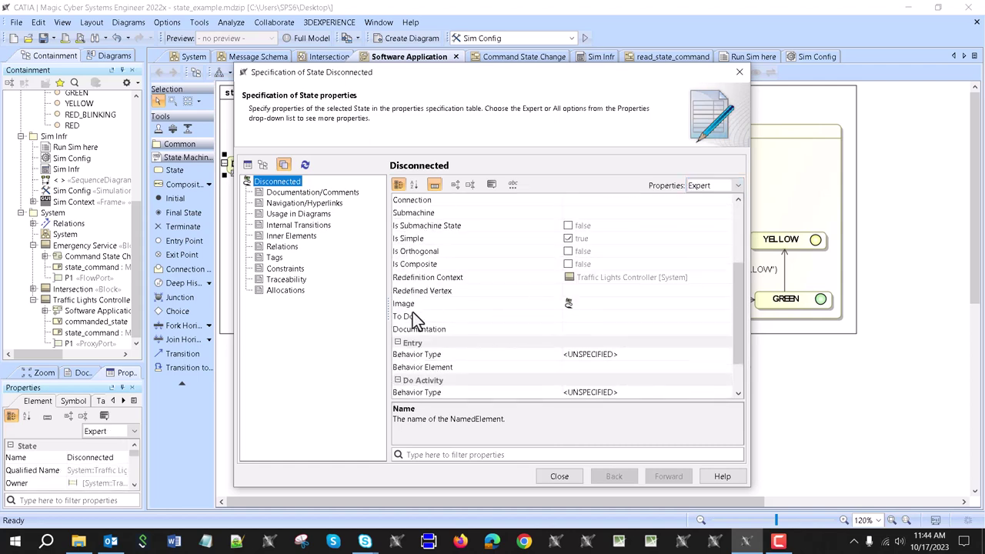
click(560, 476)
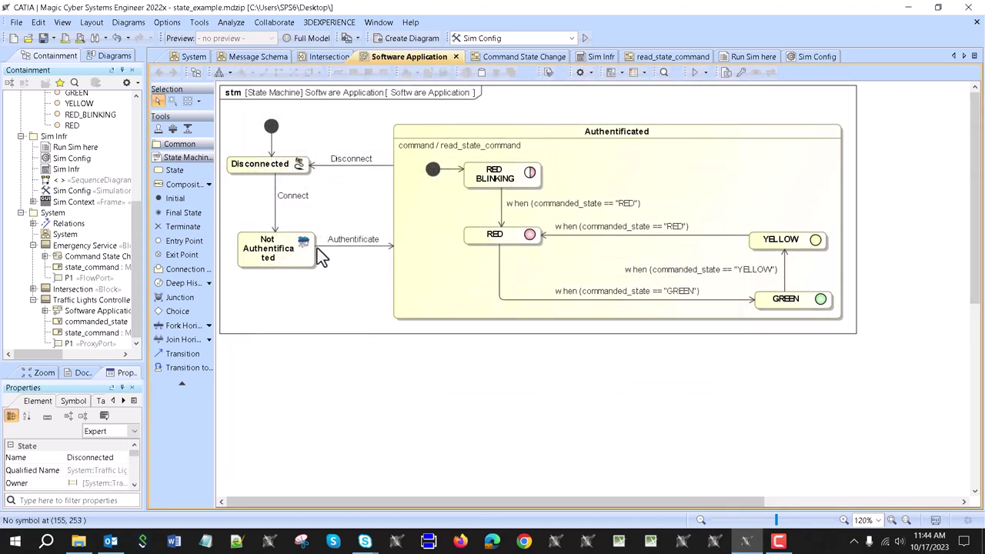
Widen the Not Authentificated state so its name no longer breaks mid-word, and reduce the box height.
click(276, 256)
drag(237, 266, 222, 262)
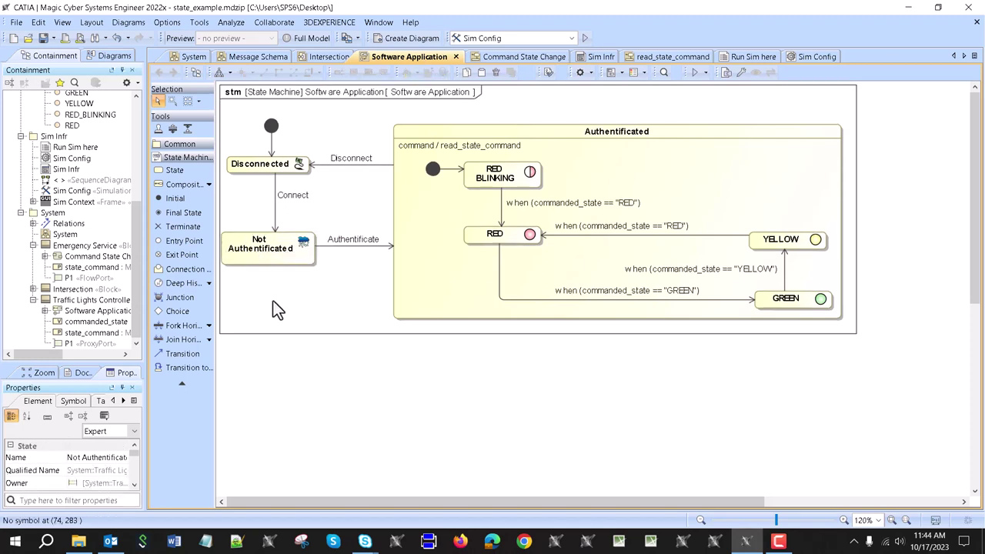
click(304, 266)
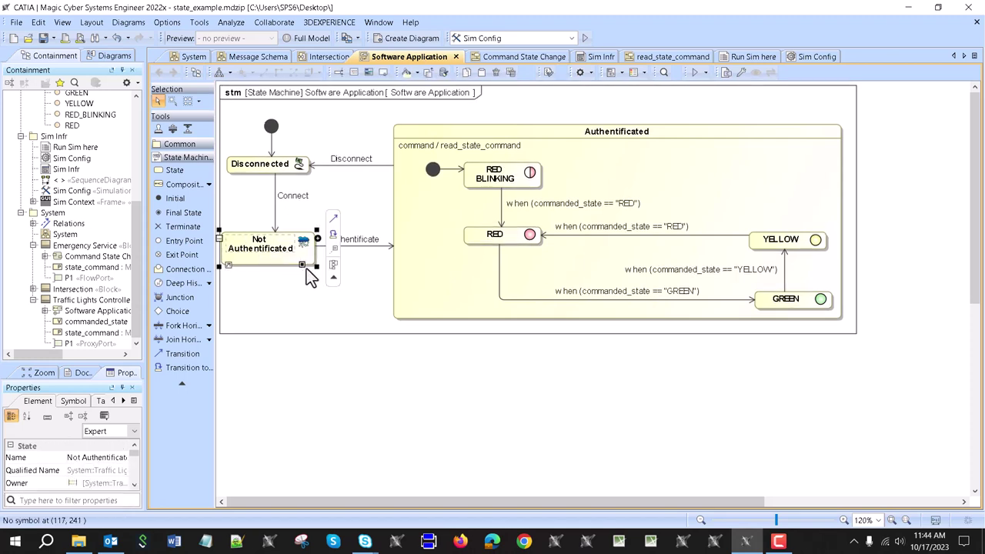
click(308, 277)
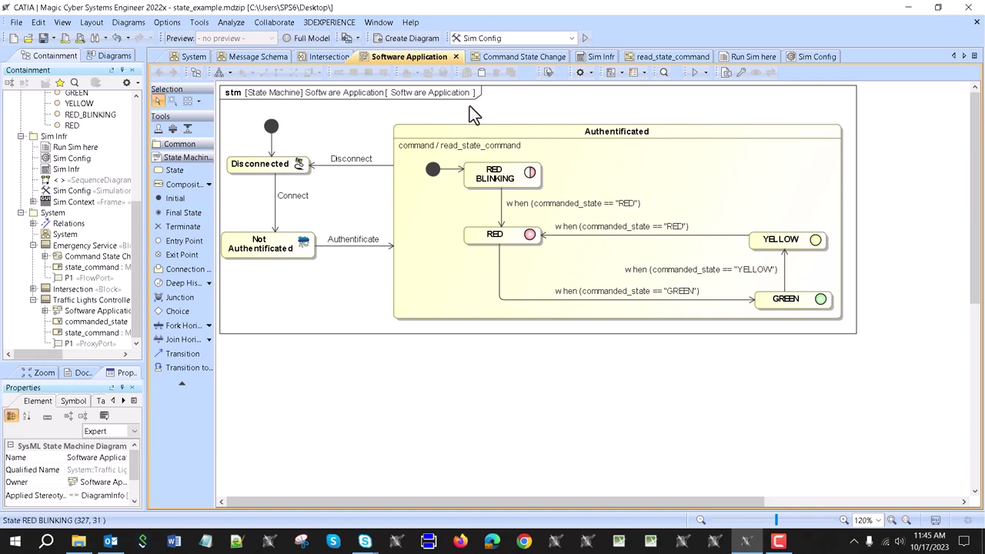
Examine the Command State Change activity diagram and the Emergency Service block's state_command part in the System diagram.
click(497, 57)
scroll(519, 190, up, 3)
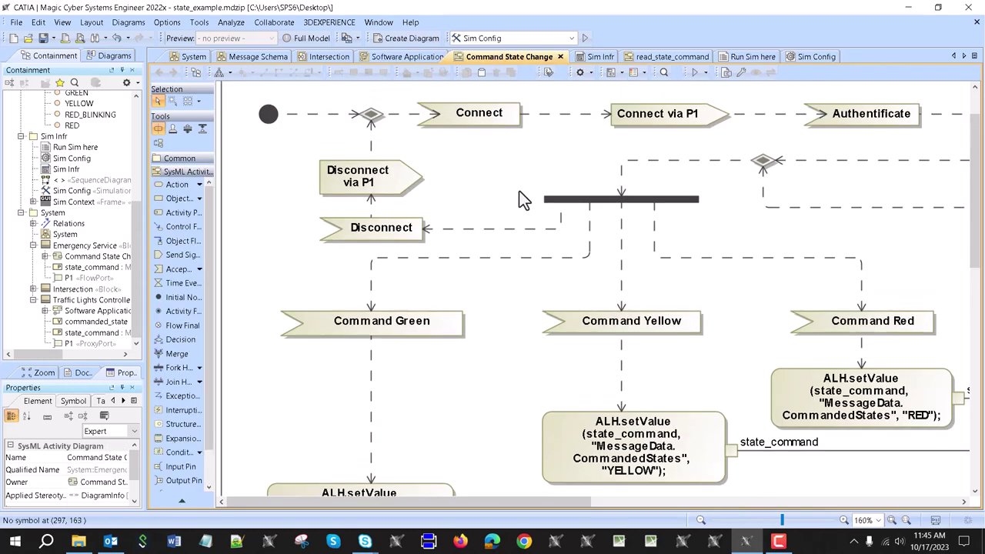
scroll(512, 199, down, 1)
scroll(512, 200, down, 1)
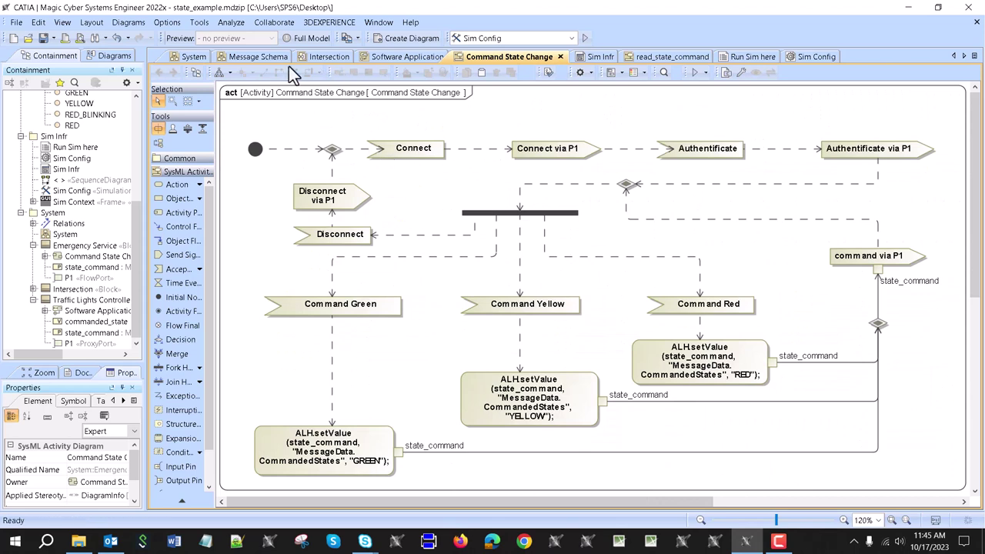
click(198, 57)
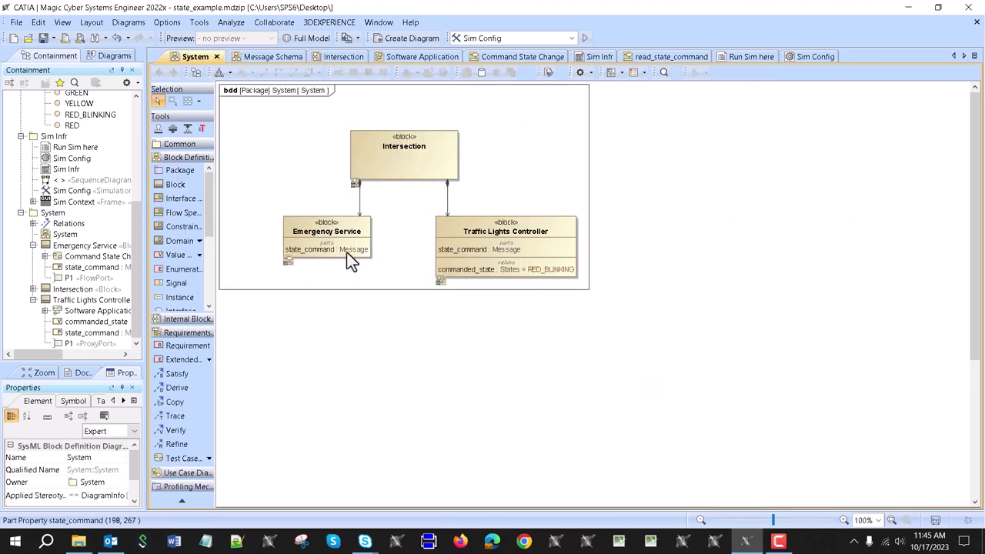
Examine the ALH.setValue actions in the Command State Change activity and the P1 connection in the Intersection diagram.
click(503, 59)
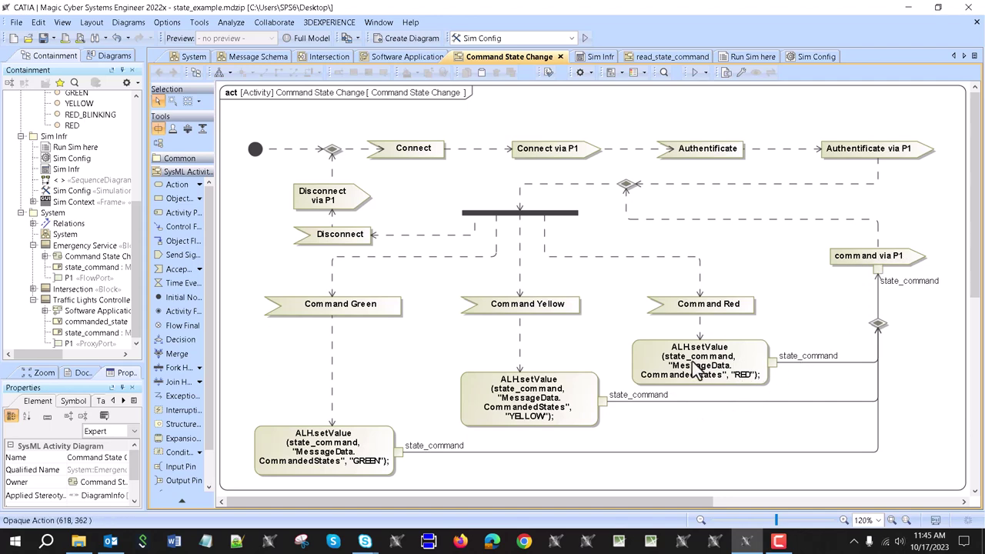
scroll(710, 366, up, 4)
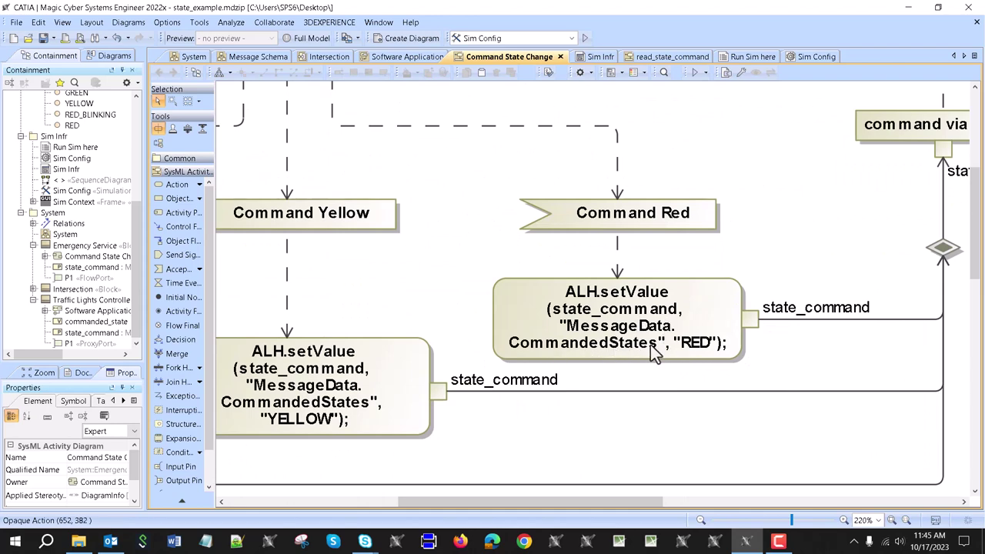
scroll(300, 425, down, 3)
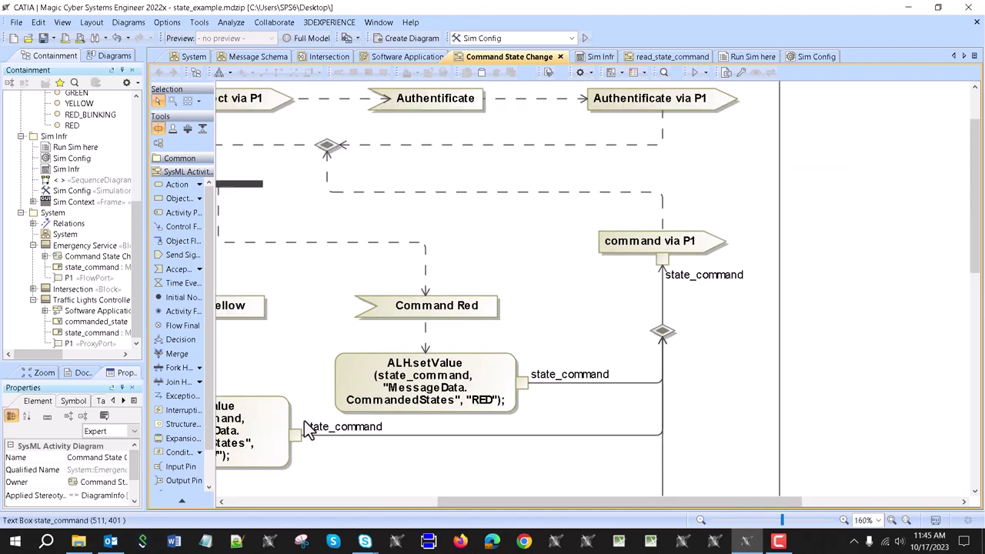
drag(458, 497, 288, 498)
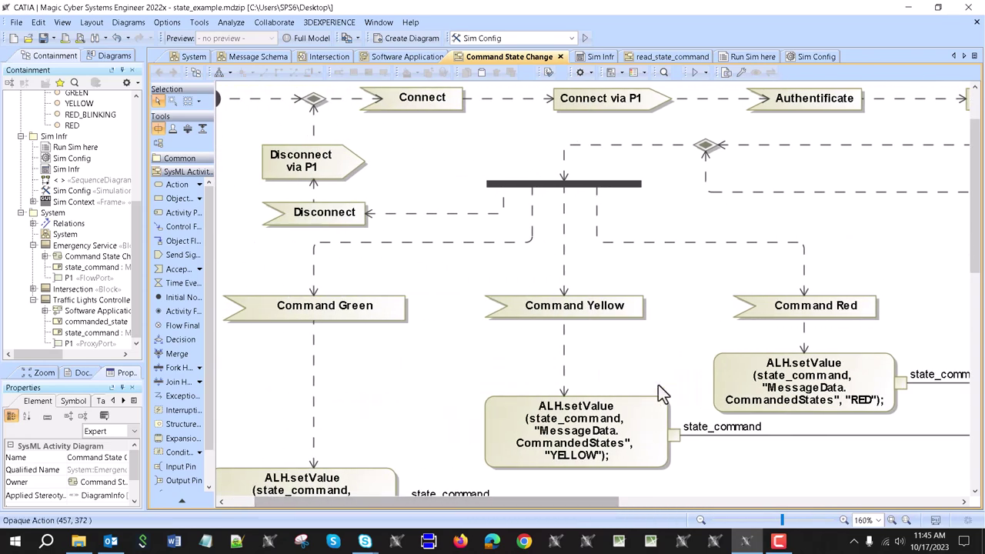
scroll(385, 307, down, 2)
click(302, 60)
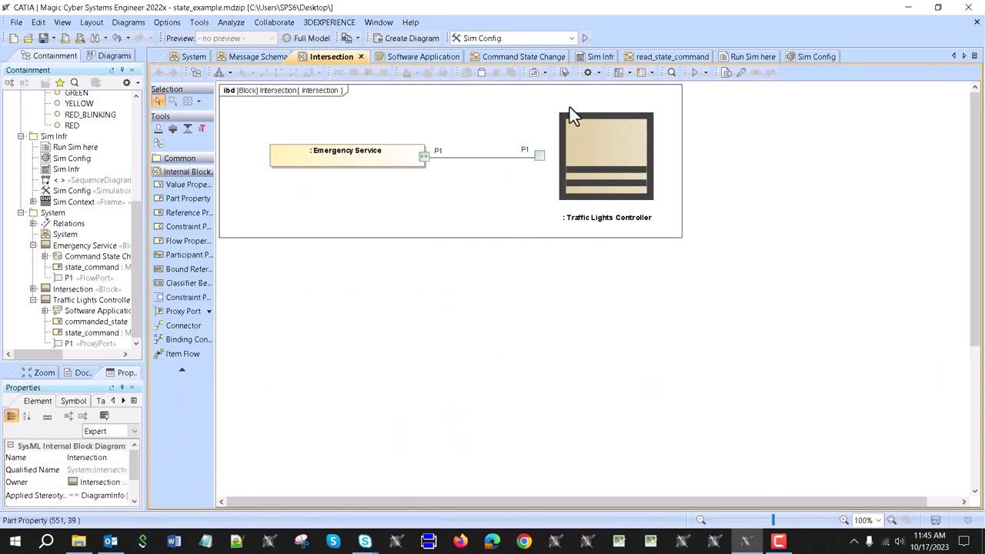
Open the read_state_command activity diagram from the effect of the command transition in the Software Application state machine.
click(431, 56)
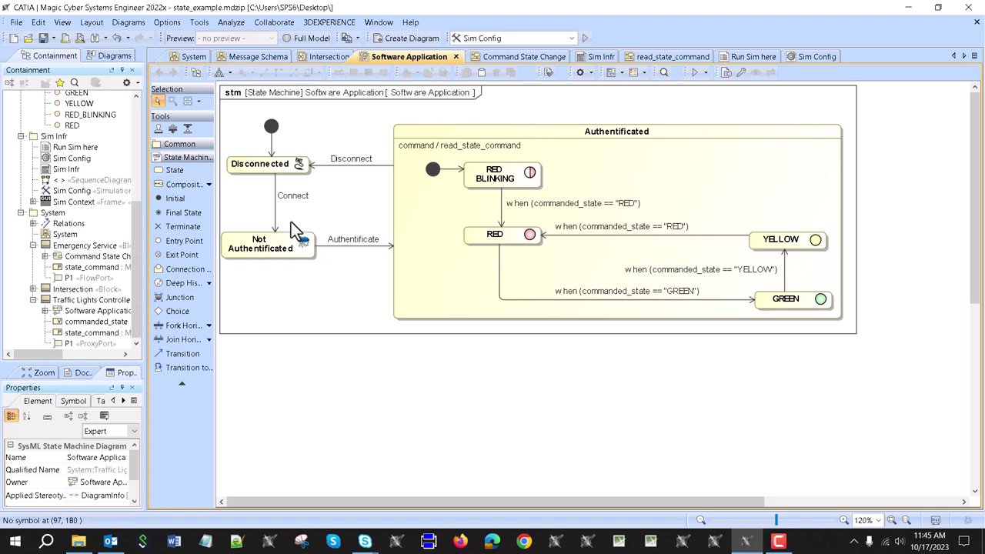
double_click(455, 148)
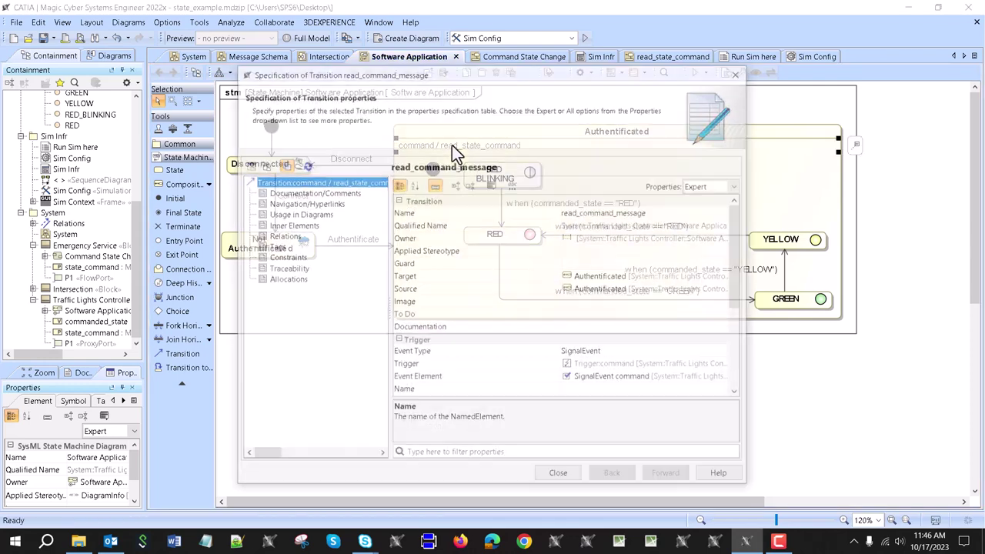
scroll(575, 300, down, 4)
right_click(566, 380)
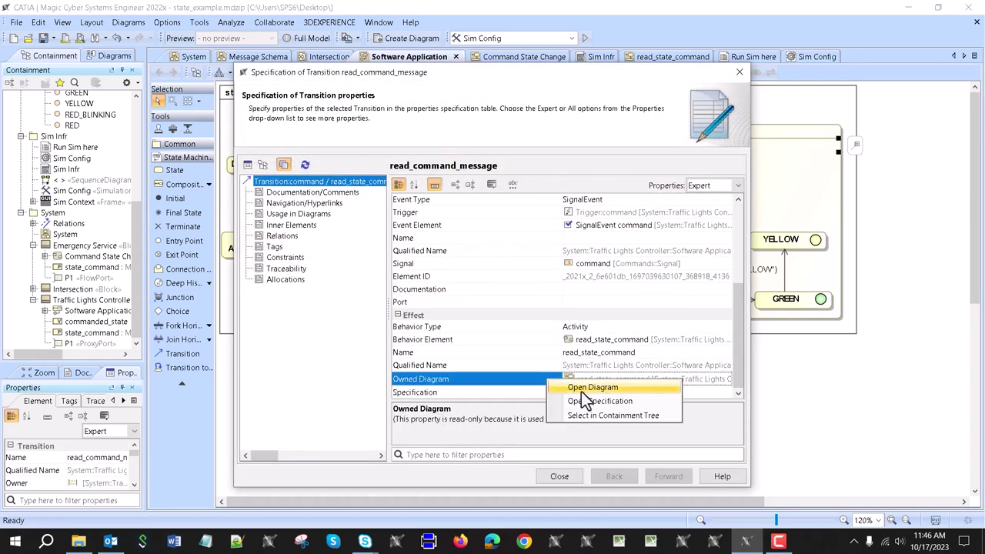
click(593, 389)
click(741, 73)
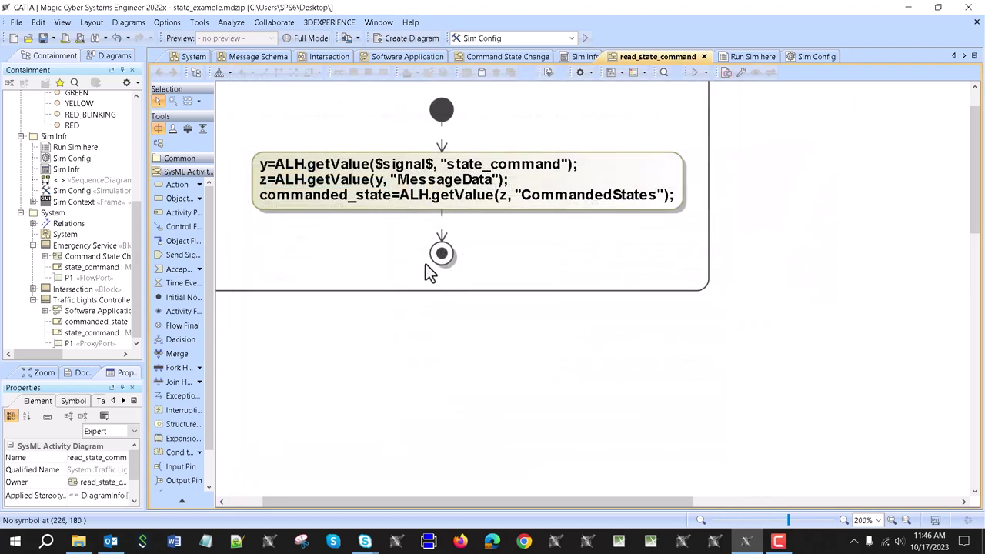
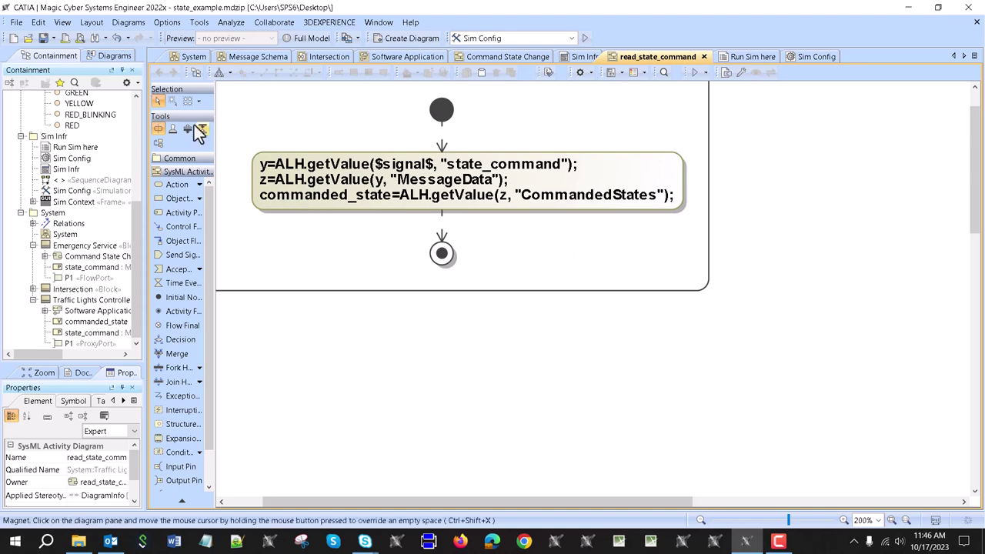
Start the Sim Config simulation from the Run Sim here diagram and move the Sim Context window clear of the diagrams.
click(727, 61)
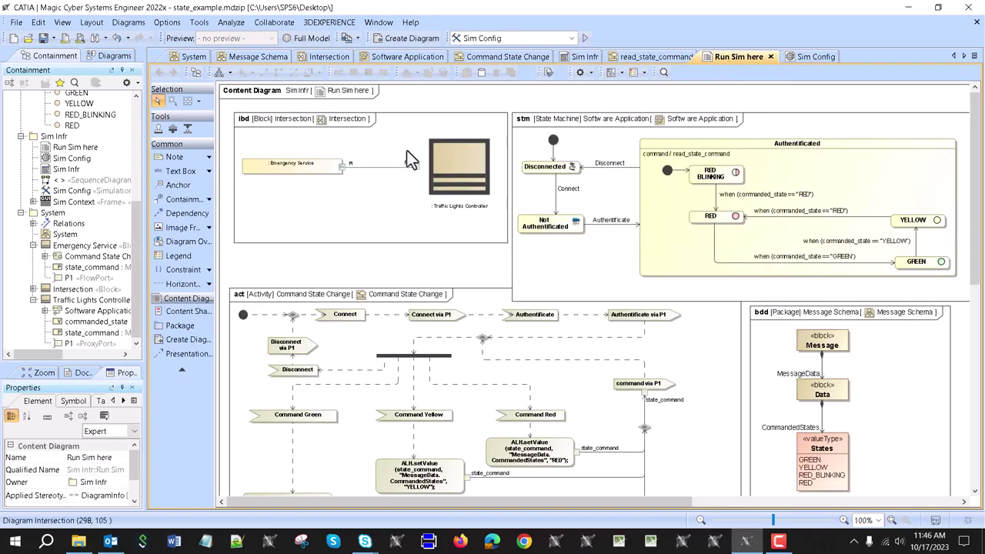
click(584, 37)
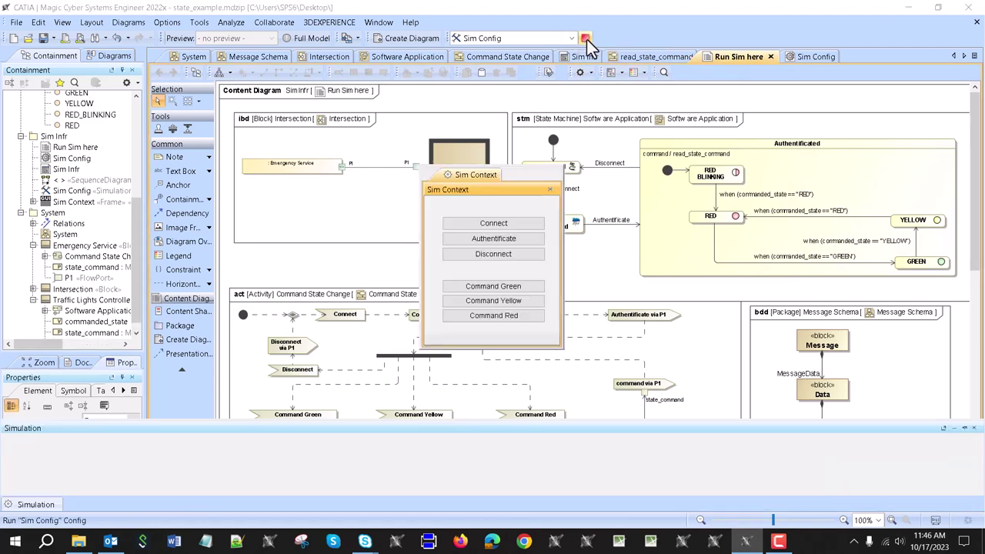
drag(518, 172, 108, 185)
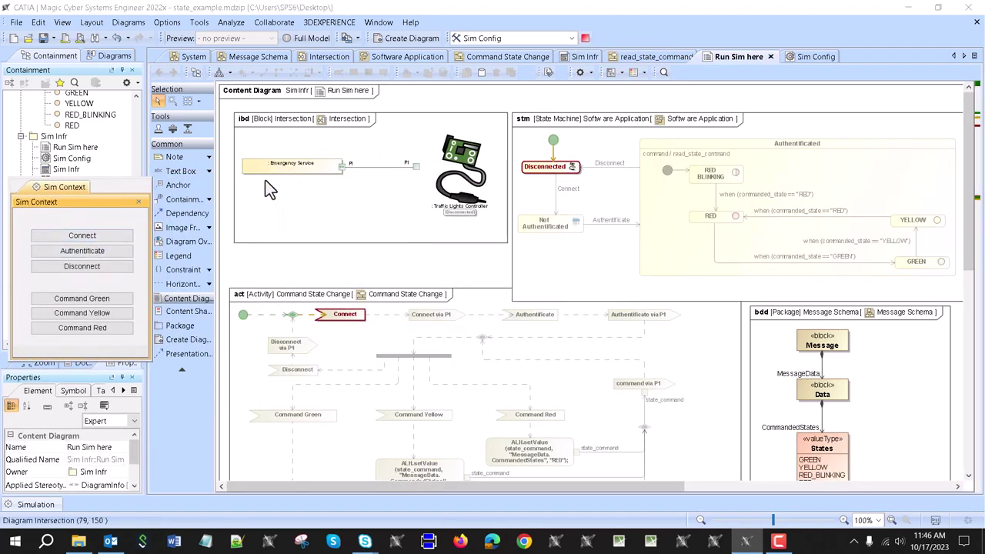
Connect and authenticate the Traffic Lights Controller in the running simulation.
click(83, 238)
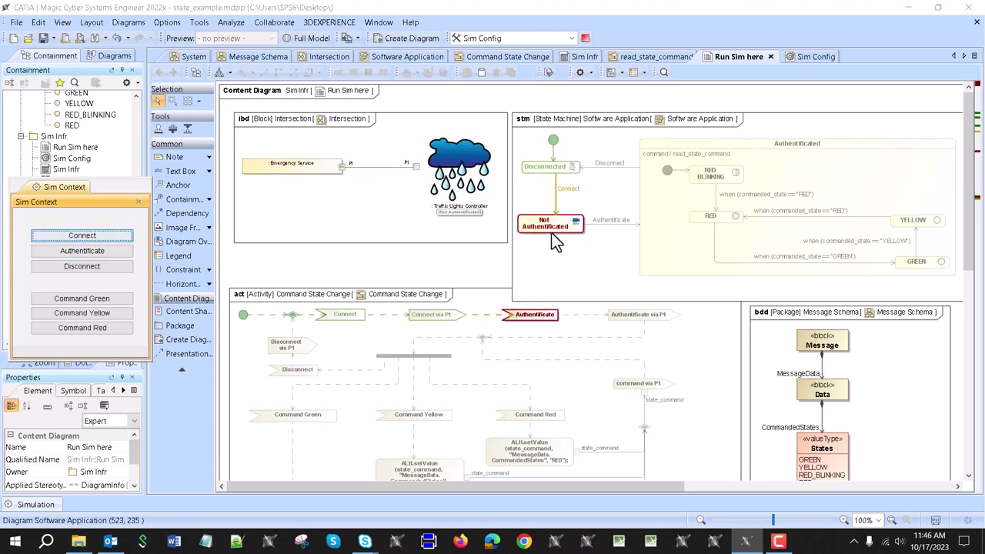
click(87, 251)
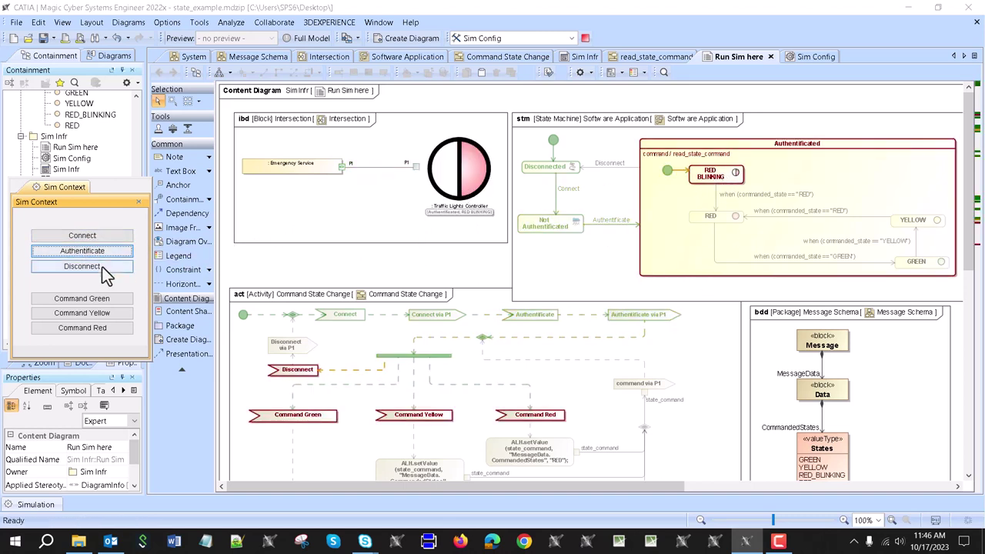
Send the simulated traffic light commands in the order Green, Red, Yellow, Green, Yellow.
click(89, 299)
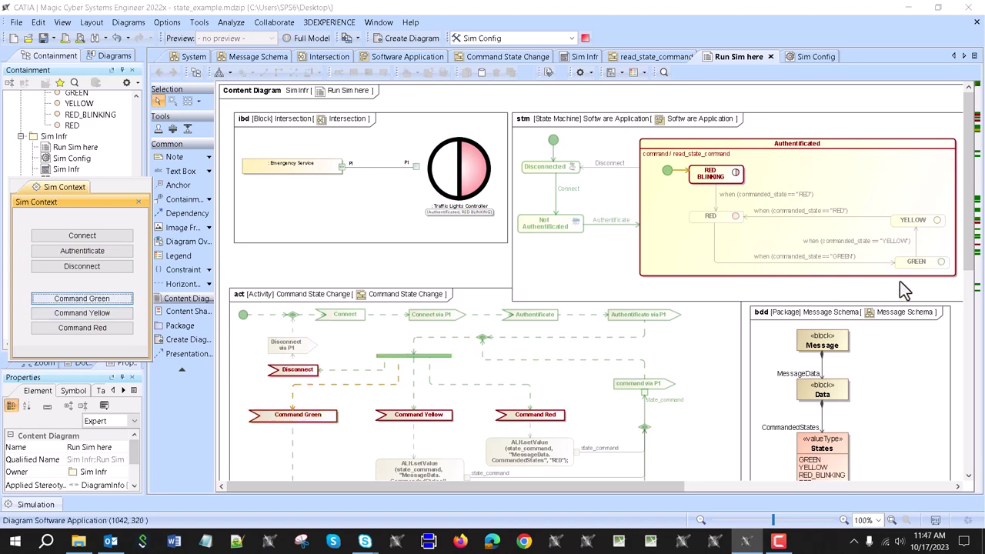
click(90, 328)
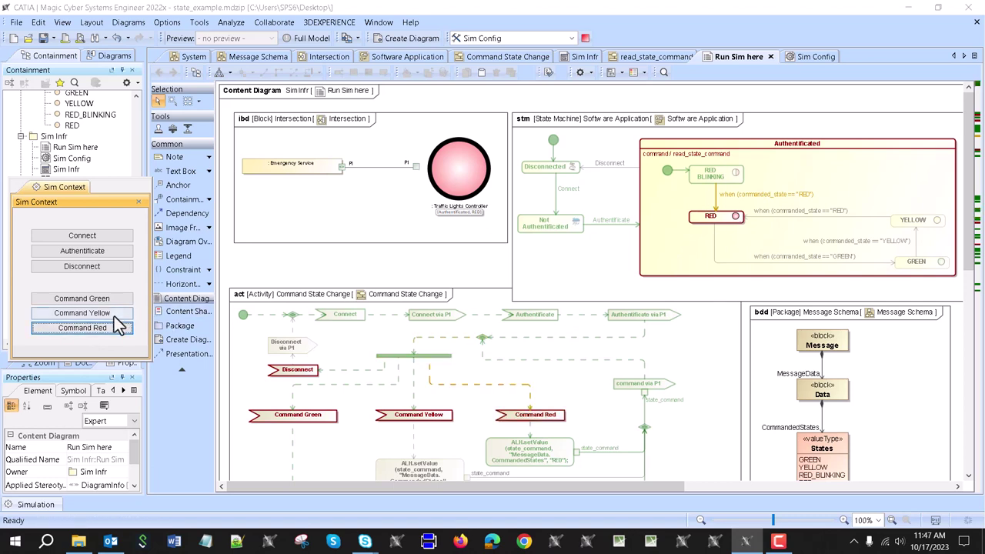
click(115, 316)
click(108, 300)
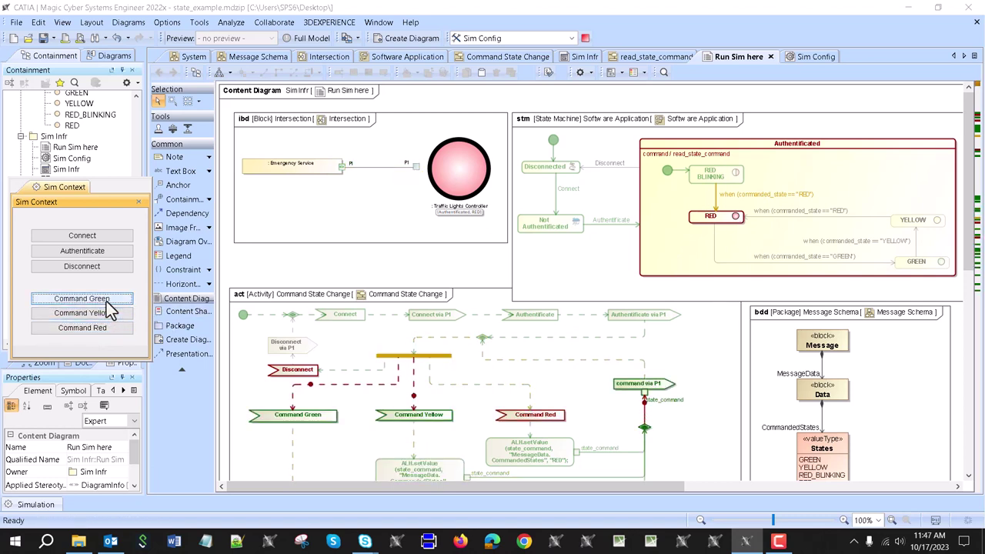
click(101, 313)
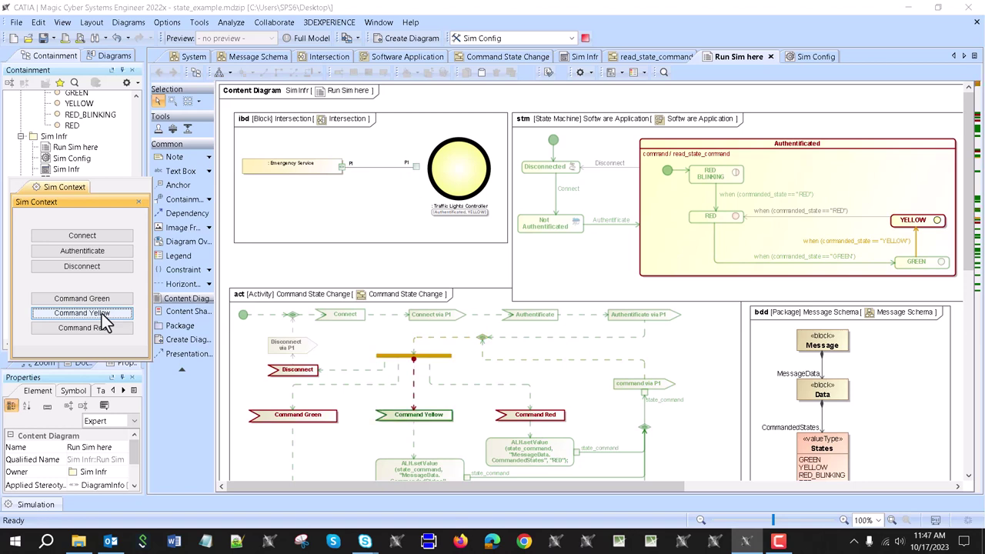
Disconnect the Traffic Lights Controller and expand both it and the Emergency Service's state_command message data in the simulation variables.
click(82, 267)
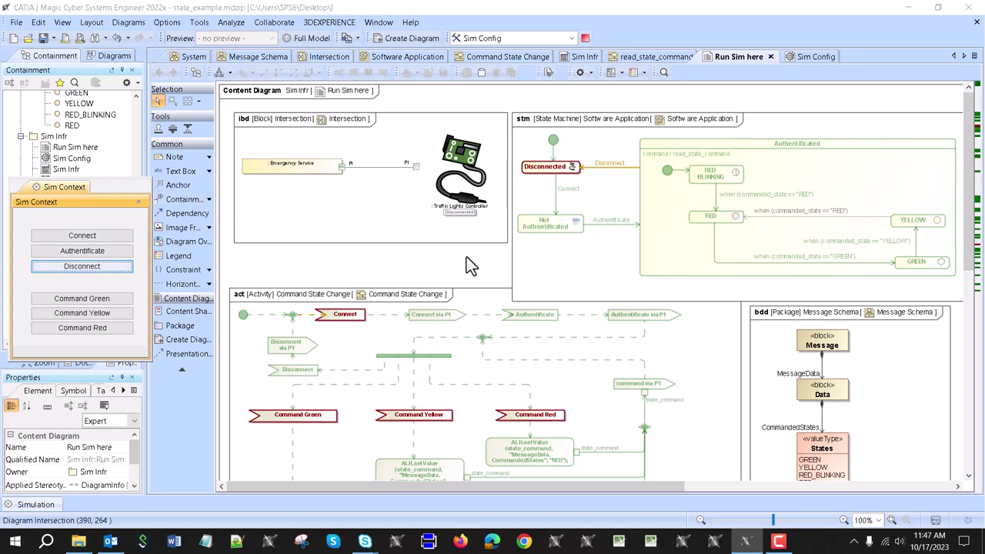
click(44, 510)
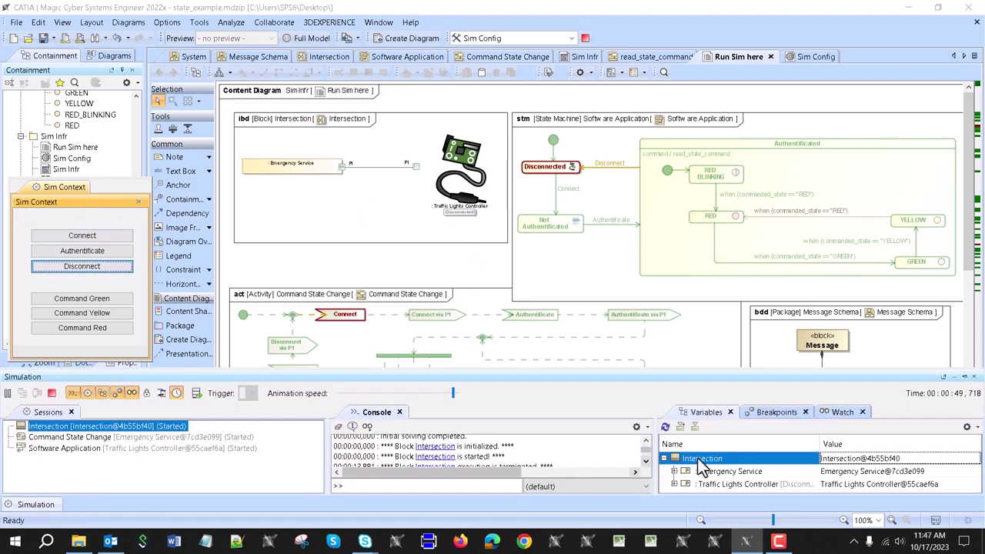
drag(727, 368, 727, 258)
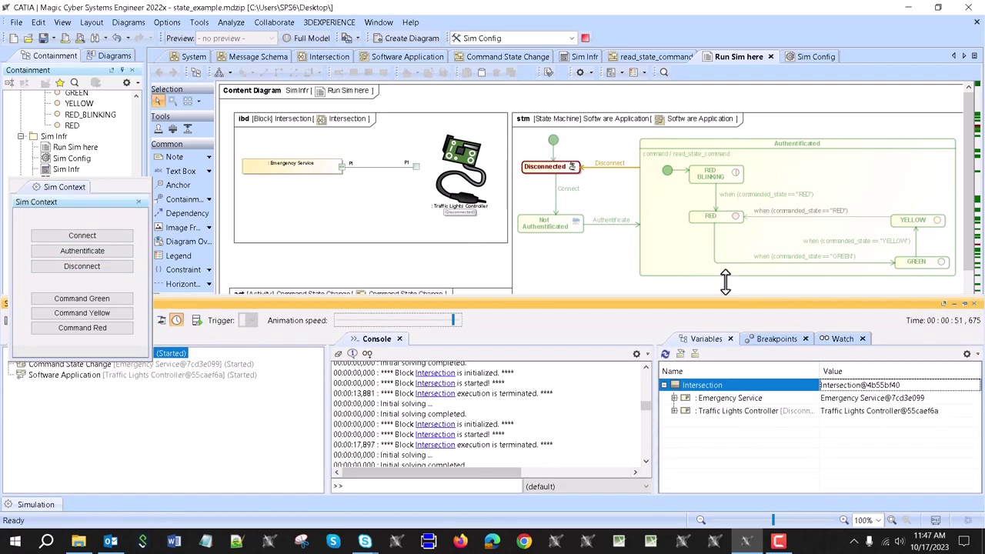
click(674, 363)
click(684, 375)
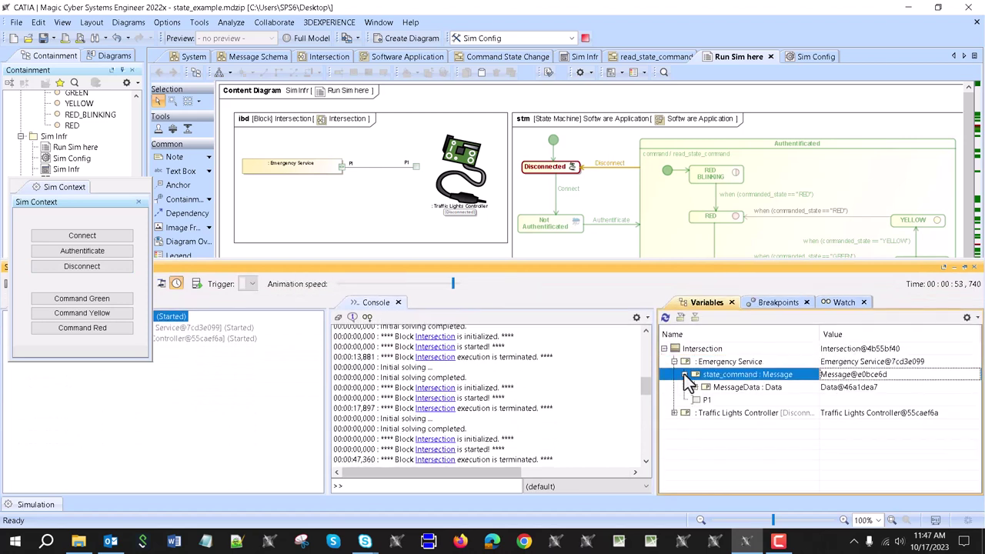
click(694, 387)
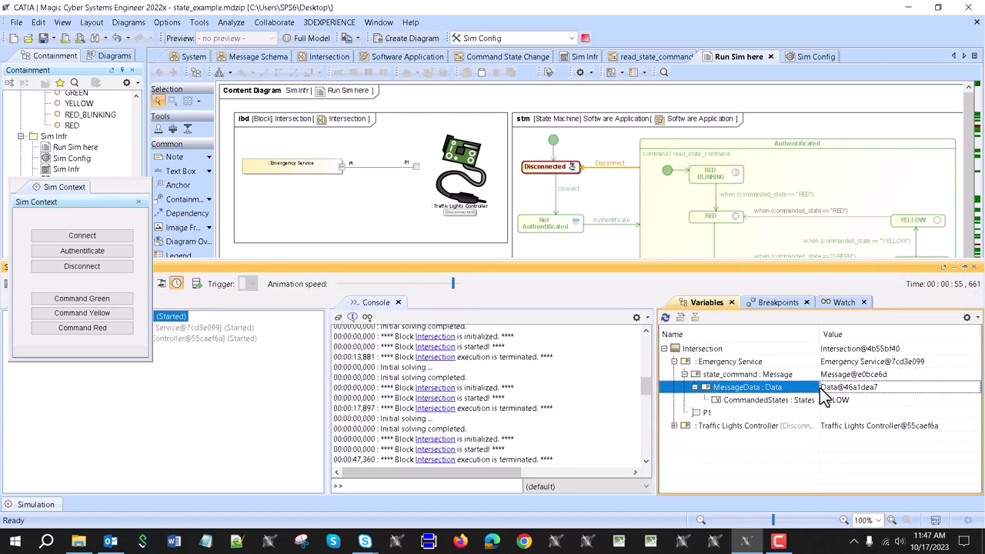
click(674, 426)
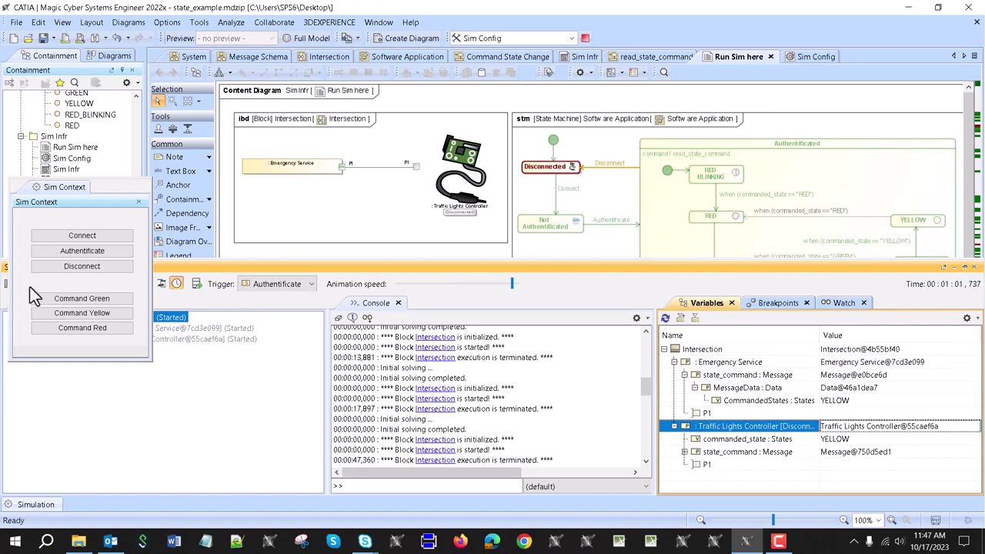
Connect and authenticate the Traffic Lights Controller again, keeping the Simulation pane pinned open beside the diagrams.
click(77, 238)
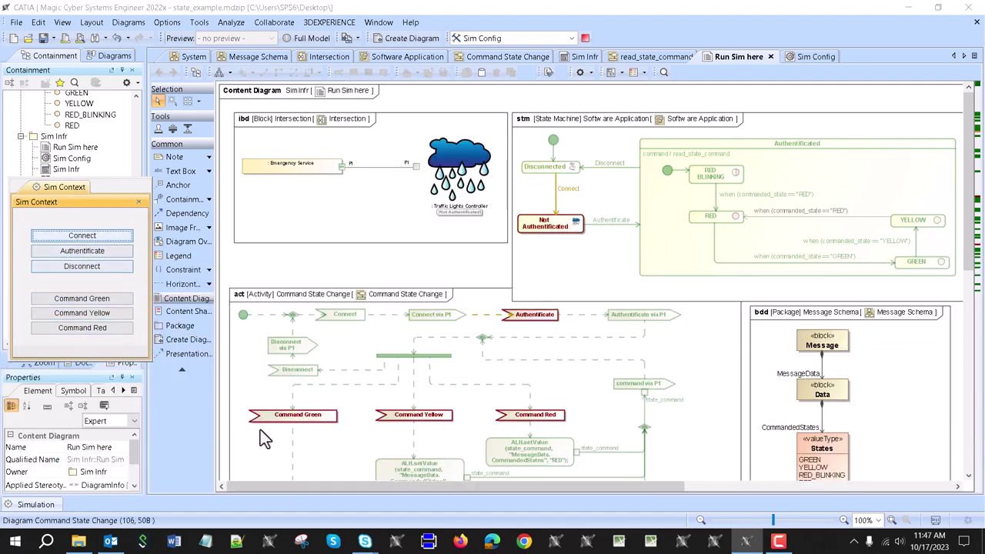
click(35, 504)
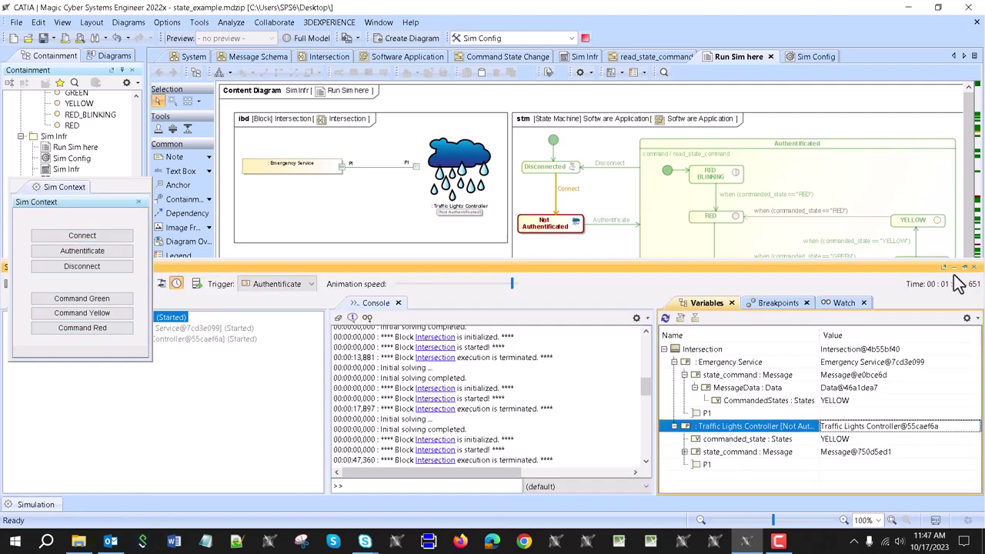
click(963, 268)
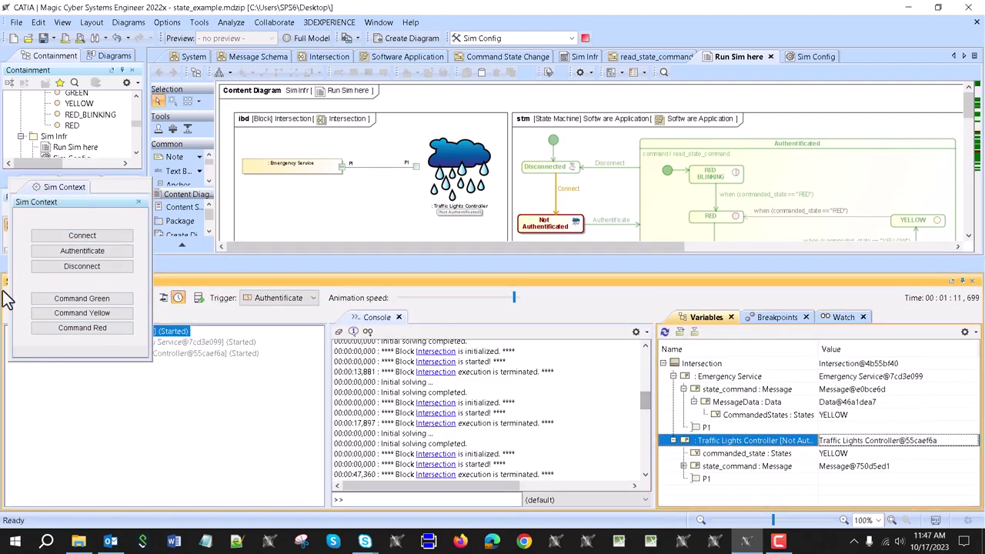
click(86, 253)
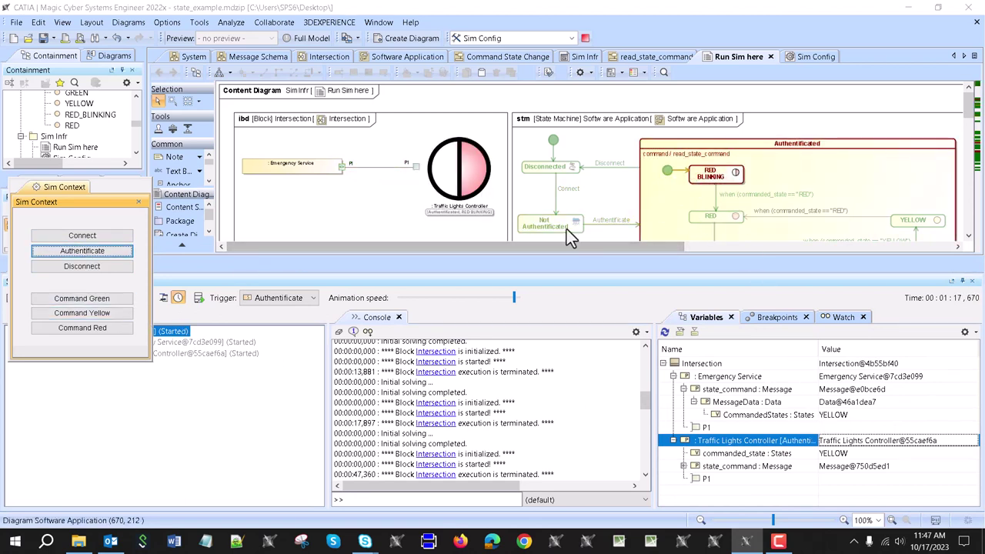
Send the simulated traffic light commands in the order Green, Red, Green while the variables are shown.
click(93, 301)
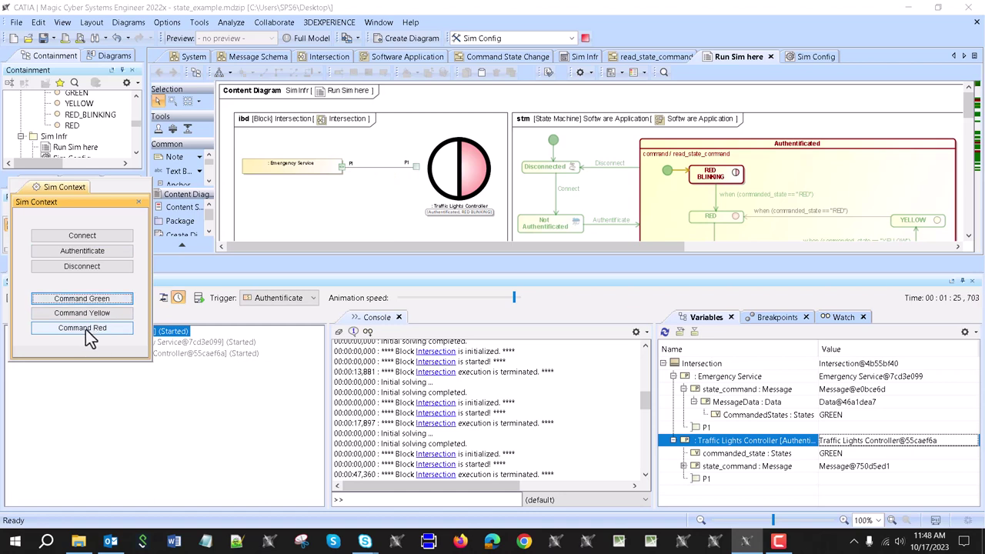
click(85, 329)
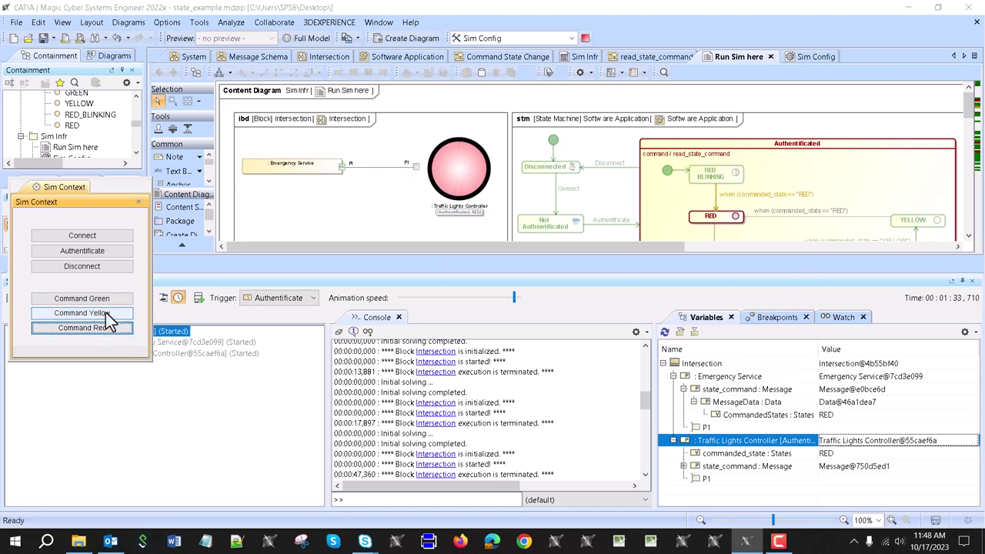
scroll(669, 161, down, 2)
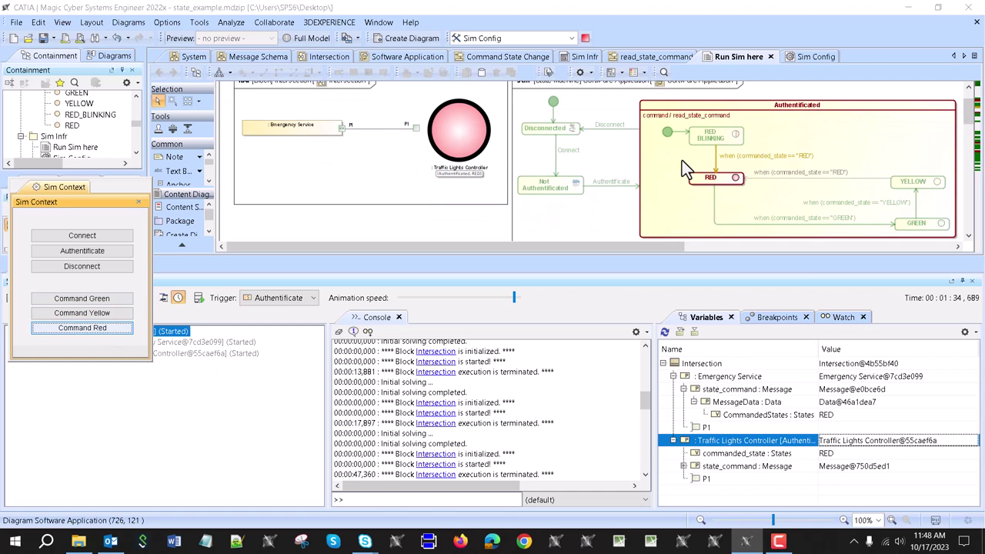
click(98, 300)
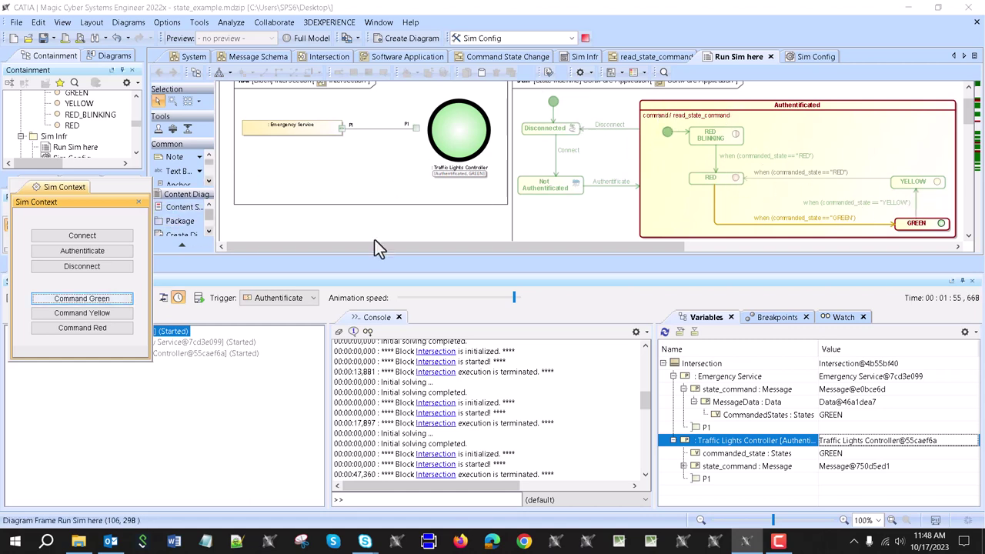
Locate the Traffic Lights Controller's commanded_state property in the containment tree from the simulation variables and copy its name.
click(742, 458)
right_click(741, 457)
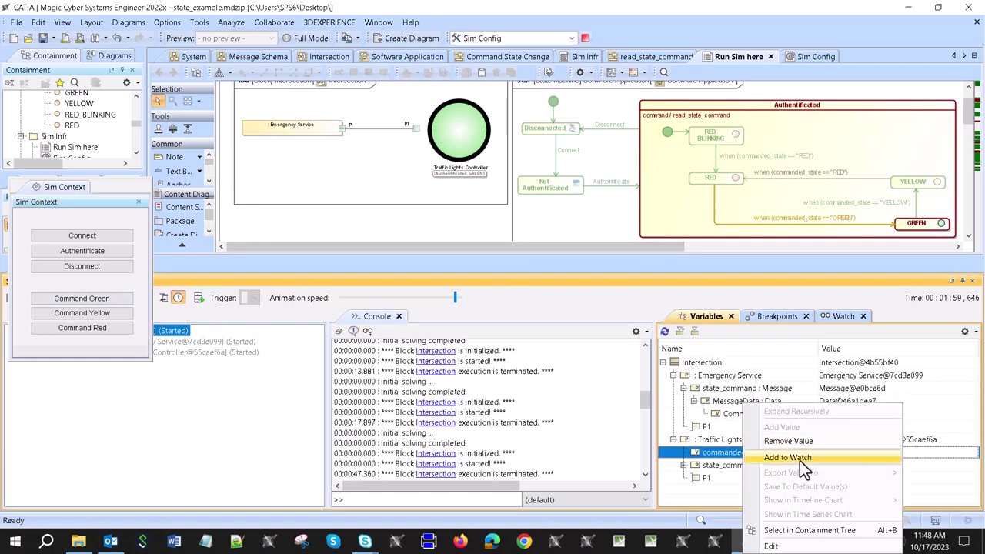
click(809, 530)
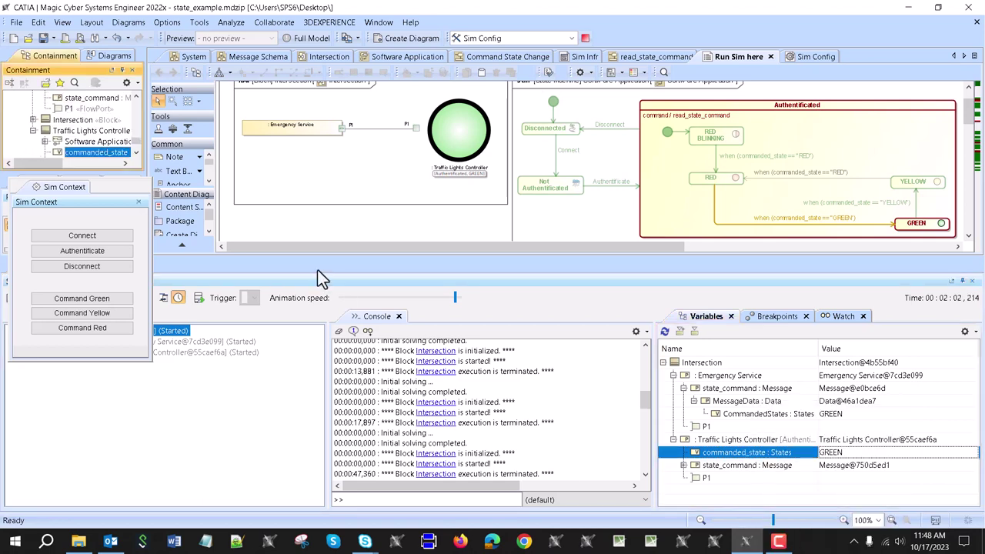
click(89, 151)
key(ctrl+c)
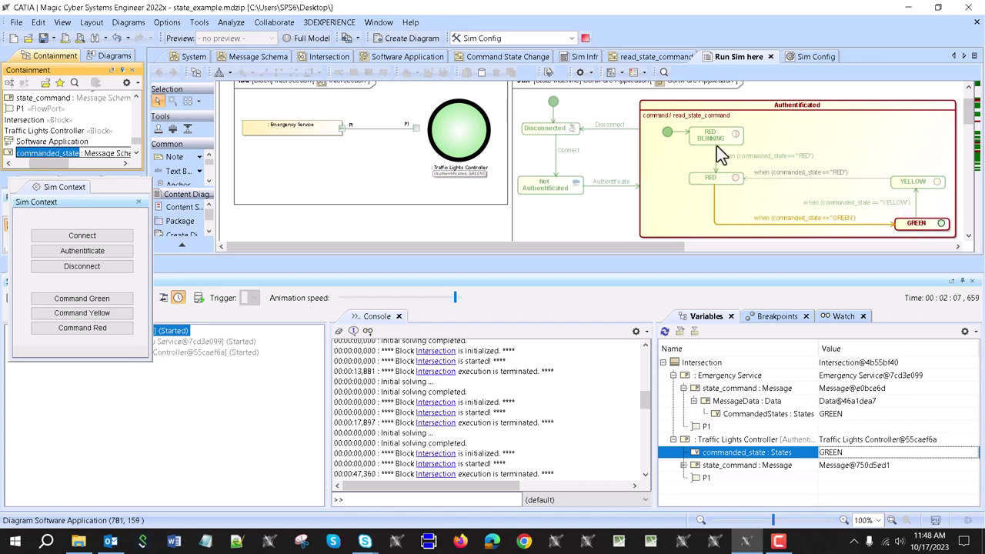
Open the specification of the Authentificated state in the Software Application state machine and show its Standard properties.
scroll(716, 146, up, 3)
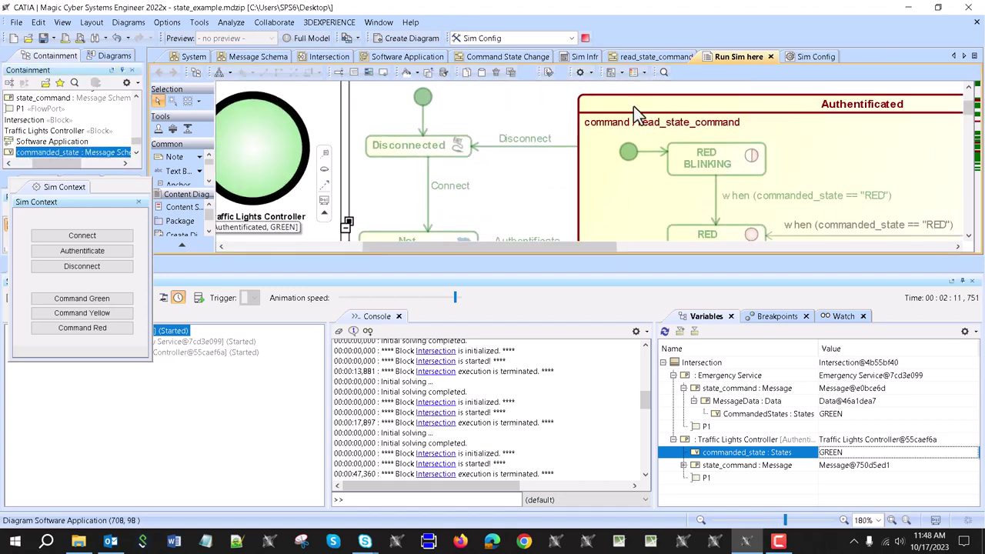
click(420, 130)
click(417, 131)
double_click(404, 156)
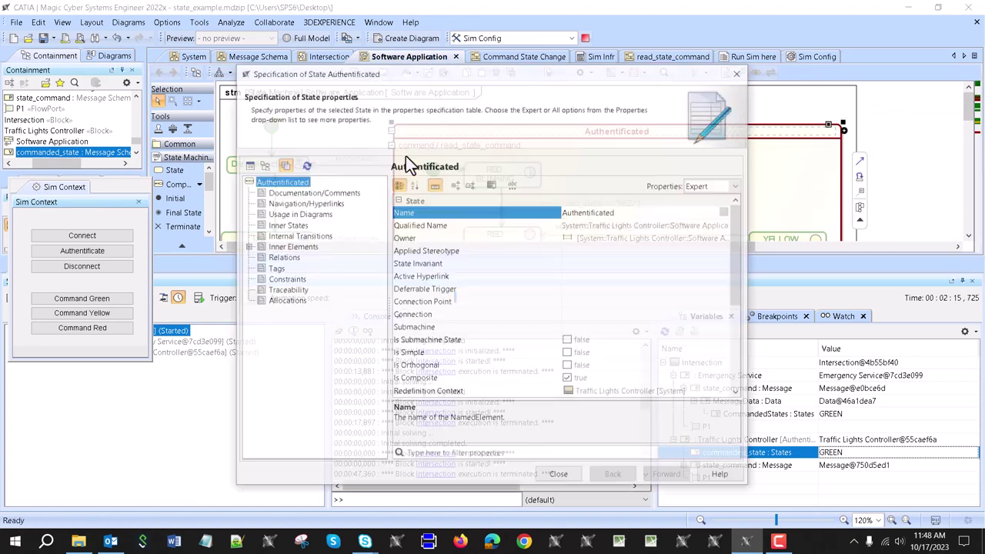
click(716, 185)
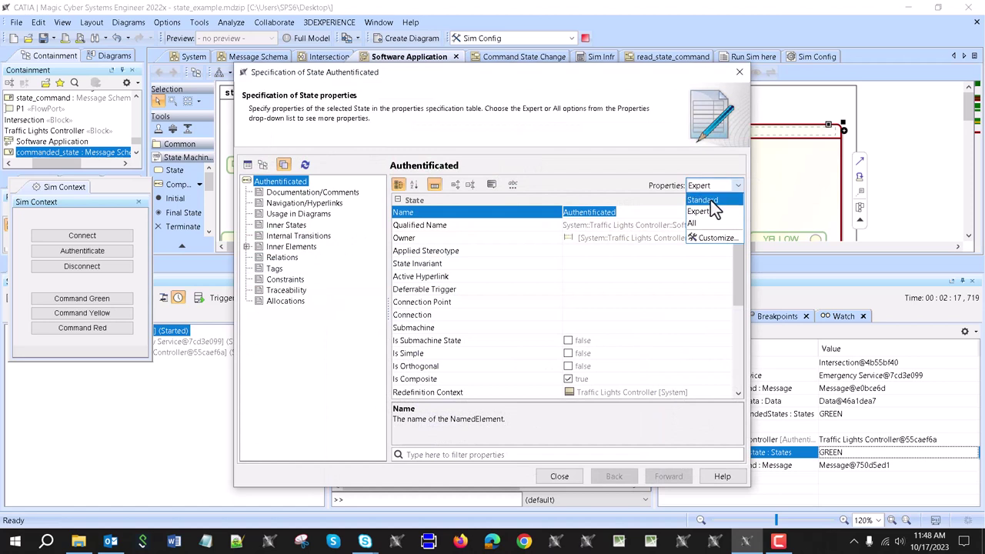
click(712, 198)
scroll(465, 360, down, 1)
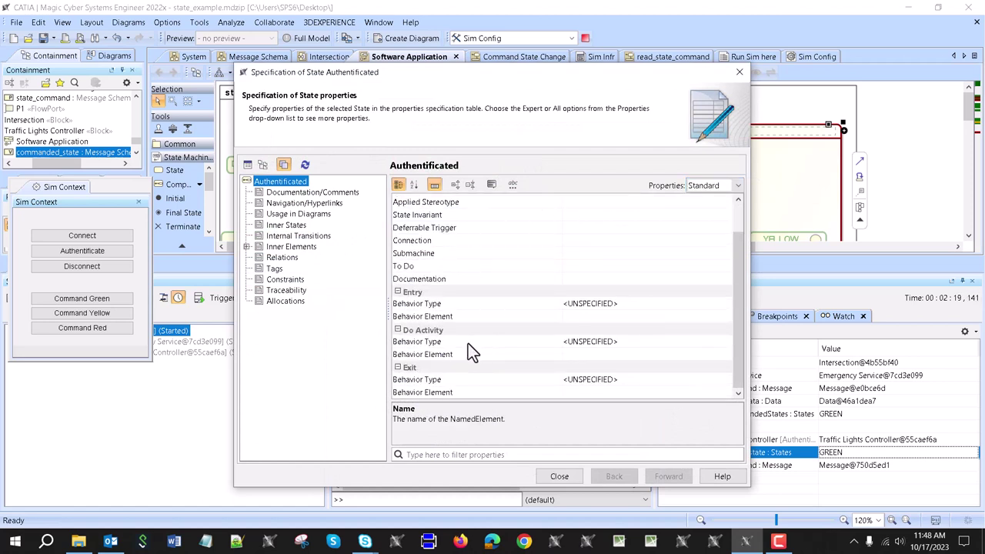
Give the Authentificated state an OpaqueBehavior exit behavior with the body commanded_state = "RED_BLINKING" and close the specification.
click(587, 383)
click(616, 445)
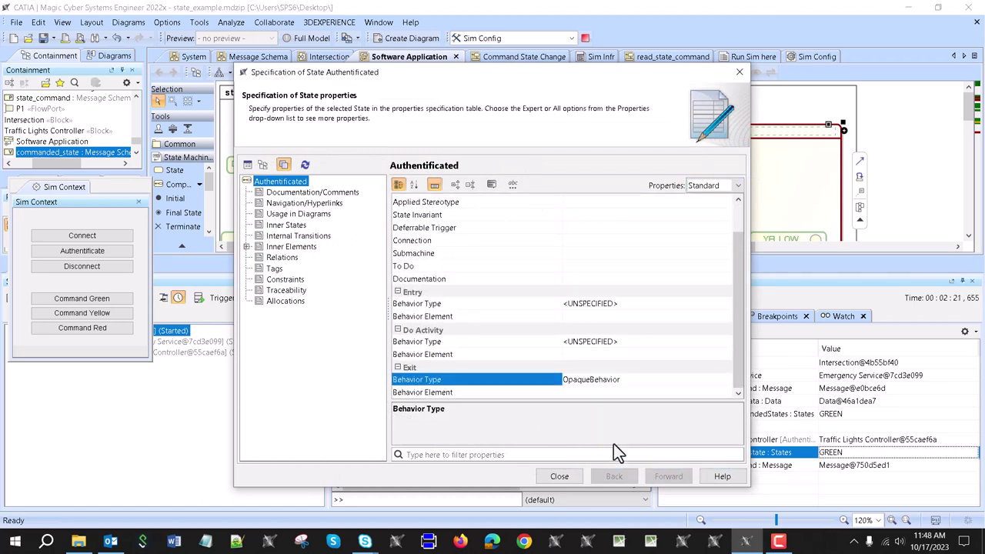
click(578, 379)
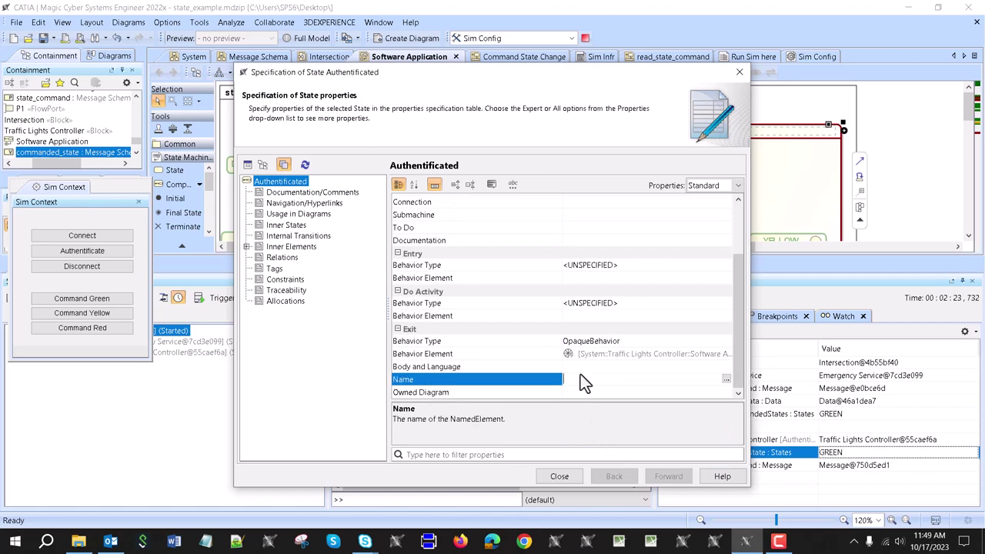
click(600, 369)
key(ctrl+v)
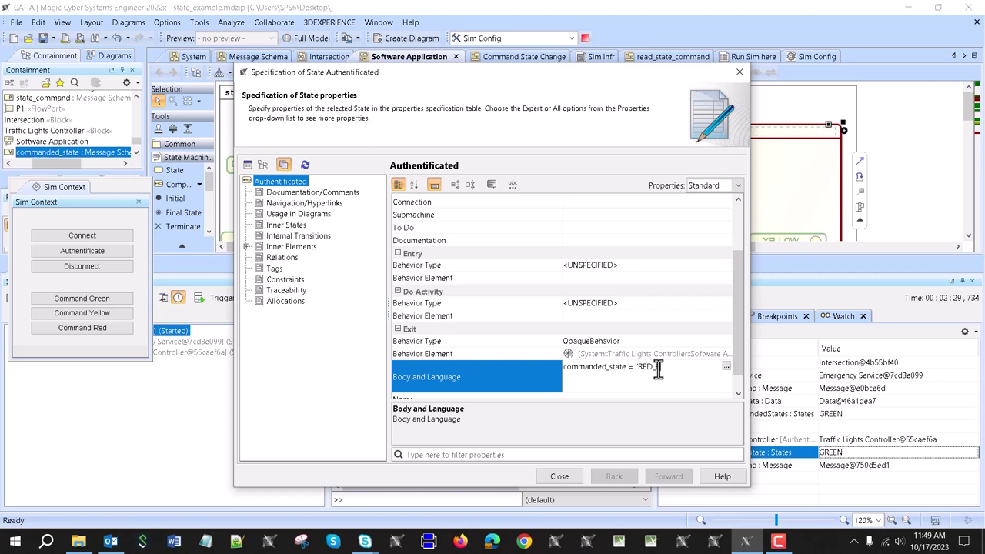
text(= "RED_BI)
key(BackSpace)
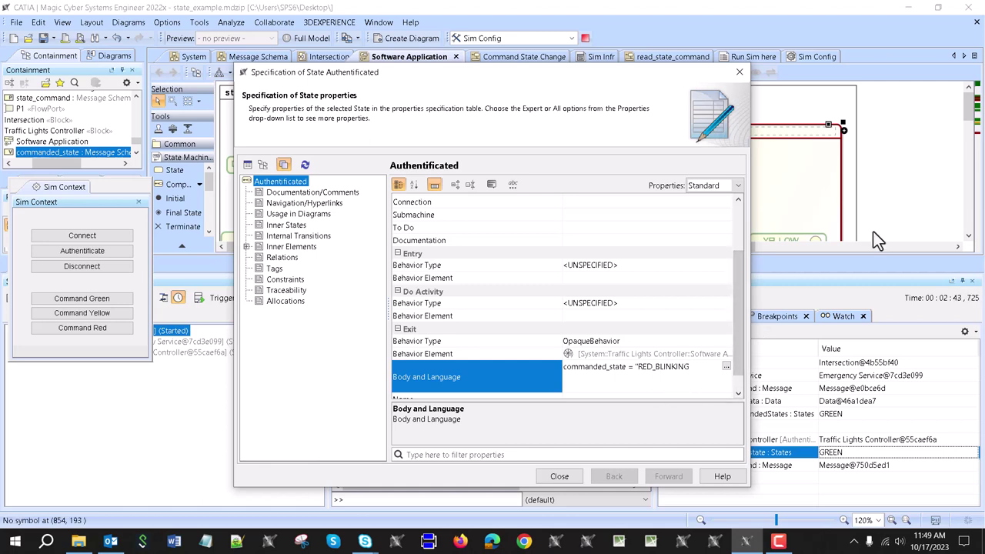
click(561, 477)
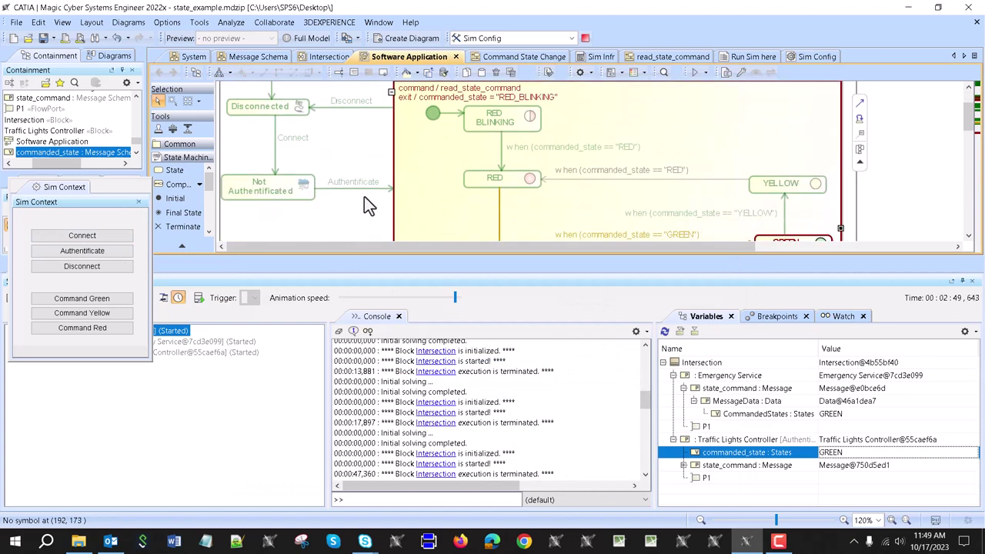
Disconnect the controller in the running simulation and move the Sim Context window off the simulation controls.
scroll(364, 196, down, 1)
click(88, 269)
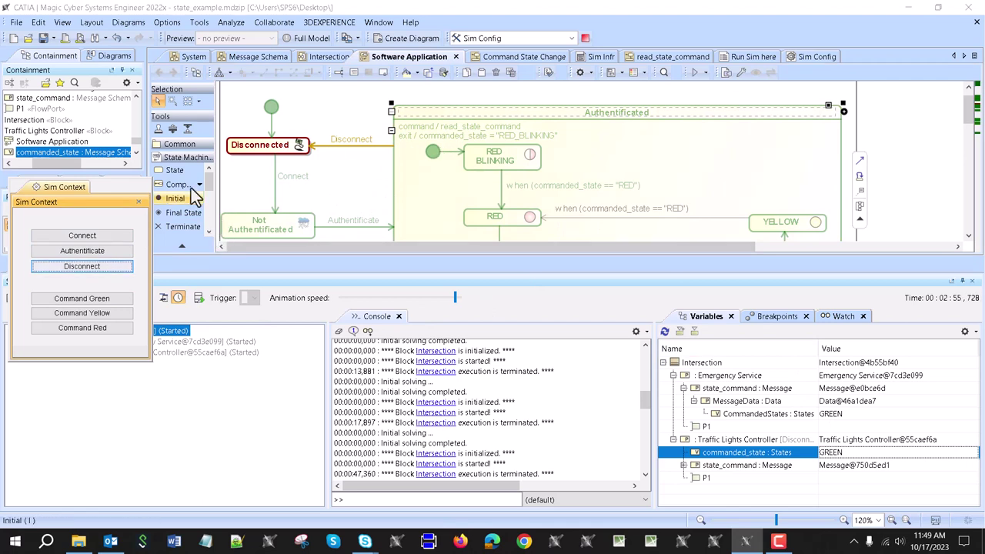
drag(137, 187, 219, 182)
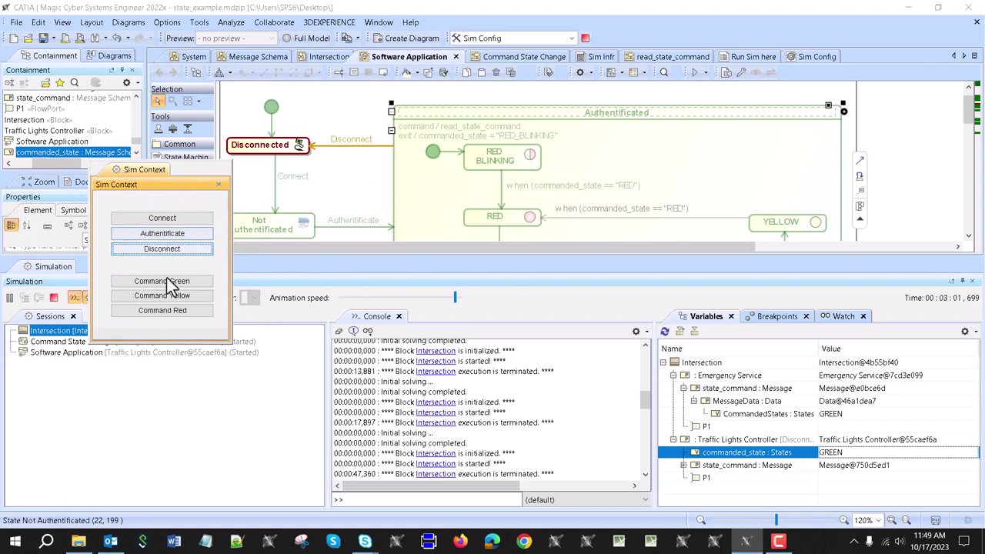
Restart the Sim Config simulation with an enlarged diagram area, and connect and authenticate the Traffic Lights Controller.
click(53, 297)
click(9, 297)
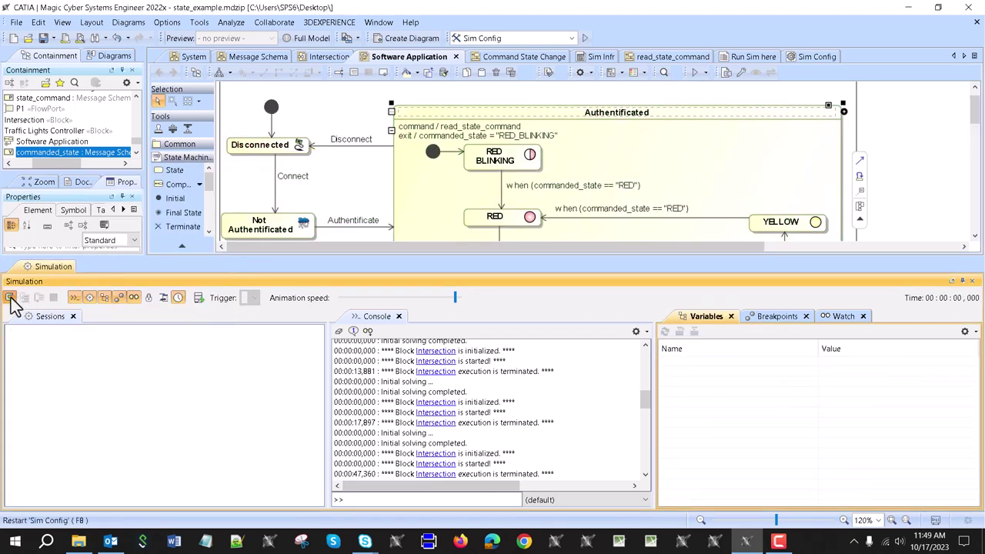
drag(512, 185, 201, 178)
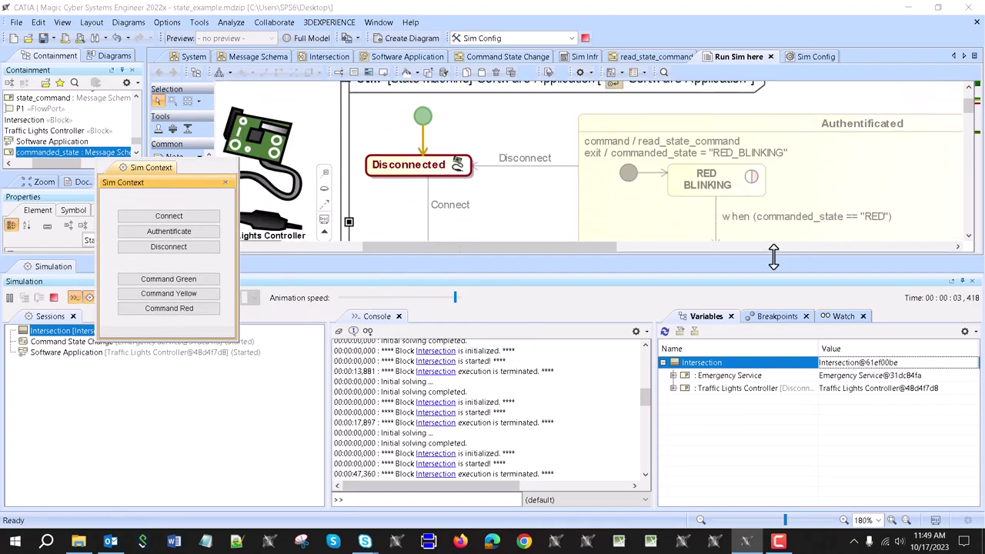
drag(773, 256, 767, 312)
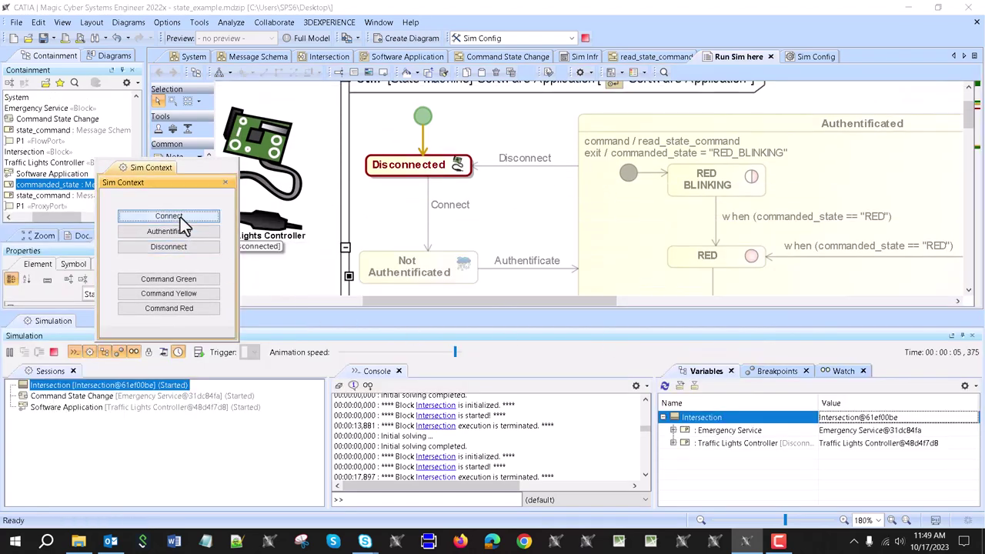
click(176, 232)
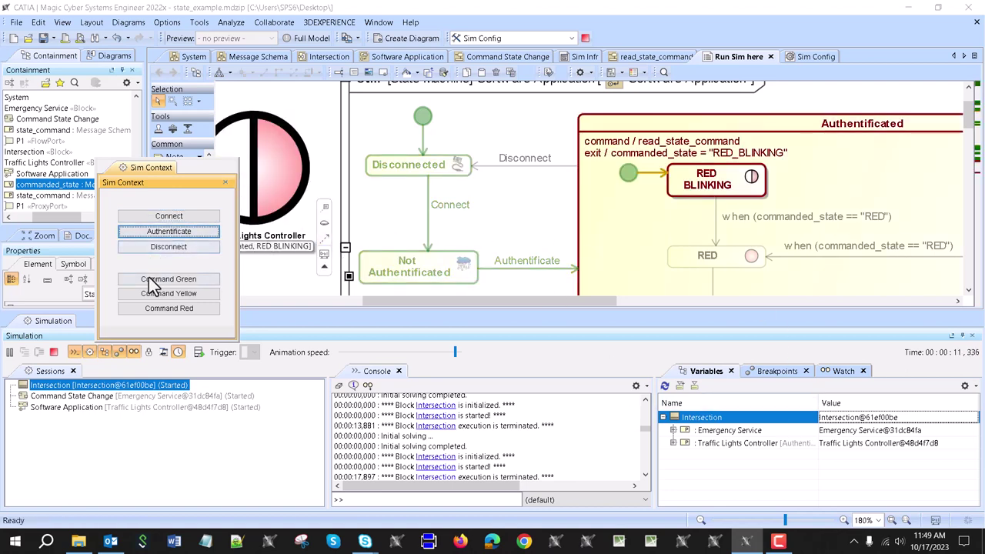
Expand the Traffic Lights Controller and Emergency Service variables and send the Red command.
click(674, 444)
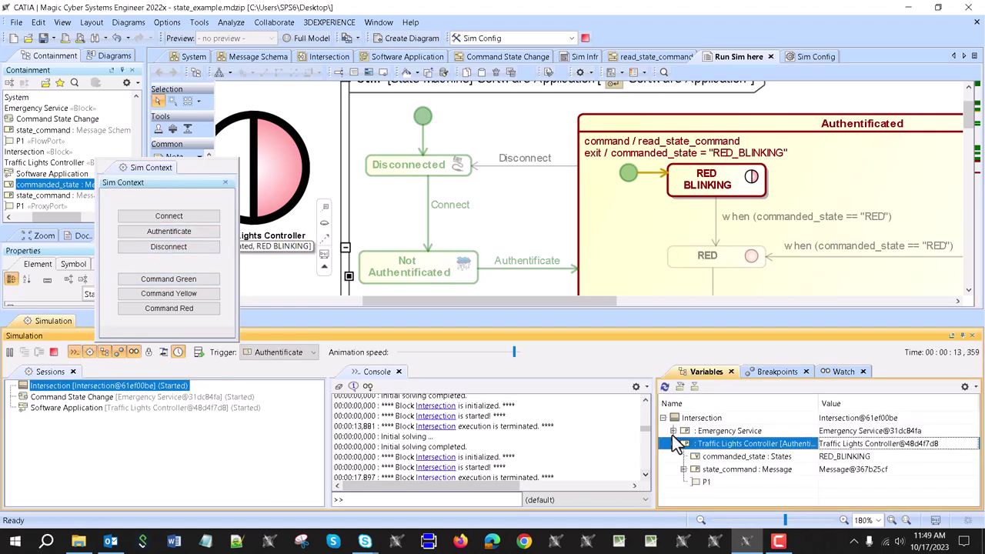
click(673, 431)
scroll(815, 454, down, 1)
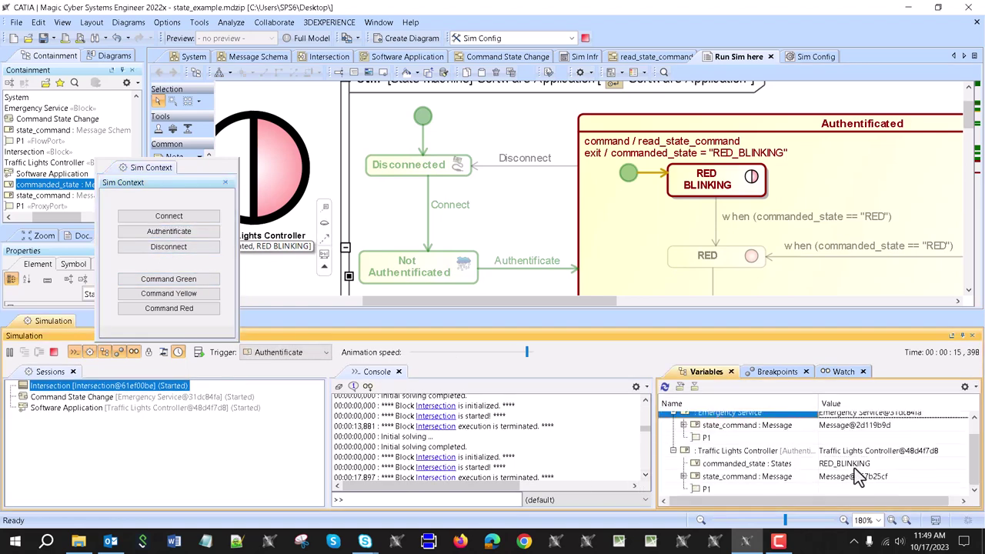
click(168, 308)
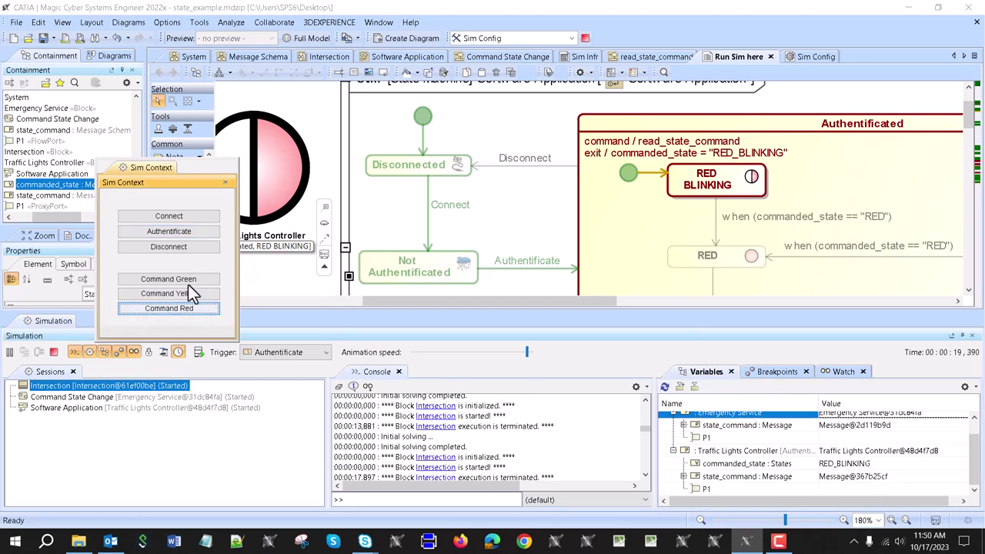
Send the Red command and disconnect the controller, moving the Sim Context window clear of the traffic light image and state machine.
click(149, 311)
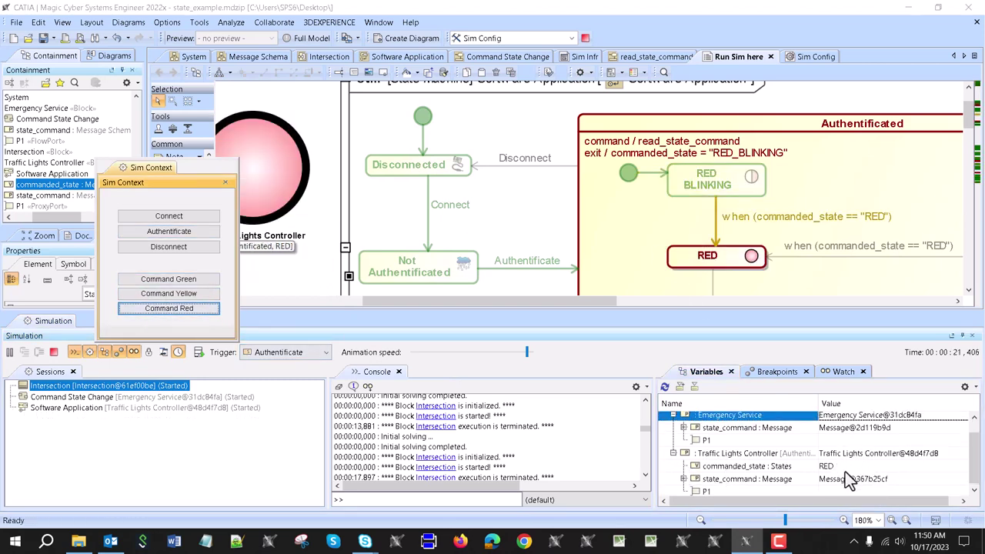
click(153, 246)
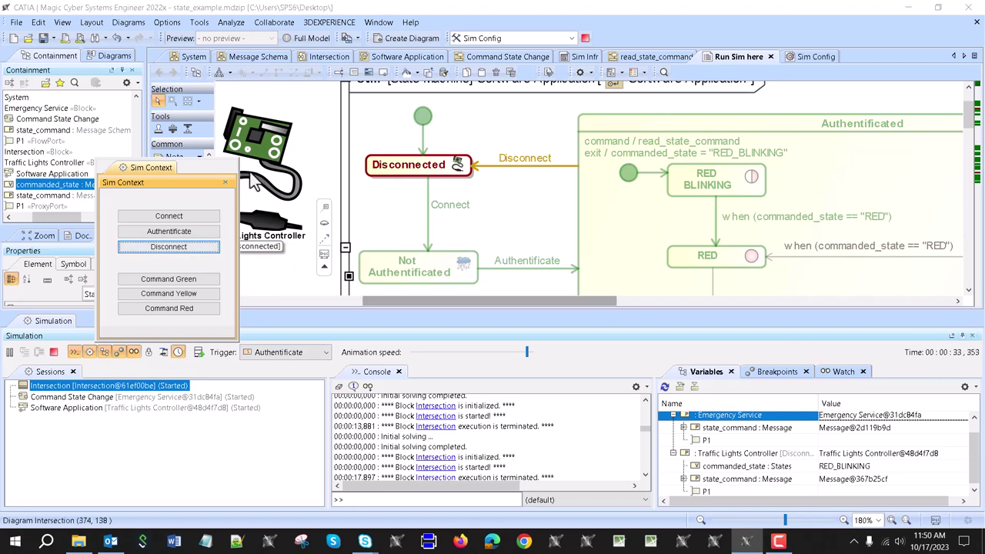
drag(199, 176, 103, 140)
scroll(419, 200, up, 2)
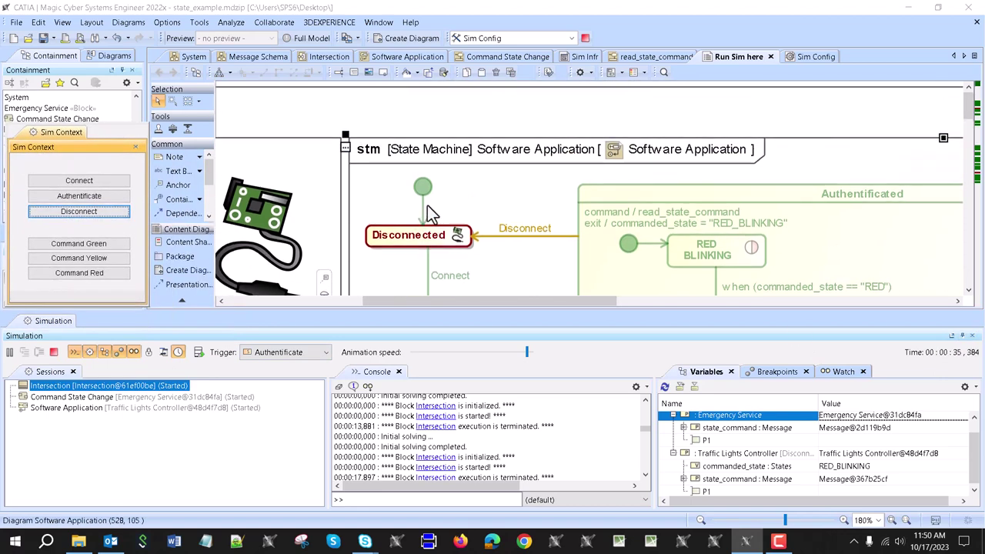
click(664, 176)
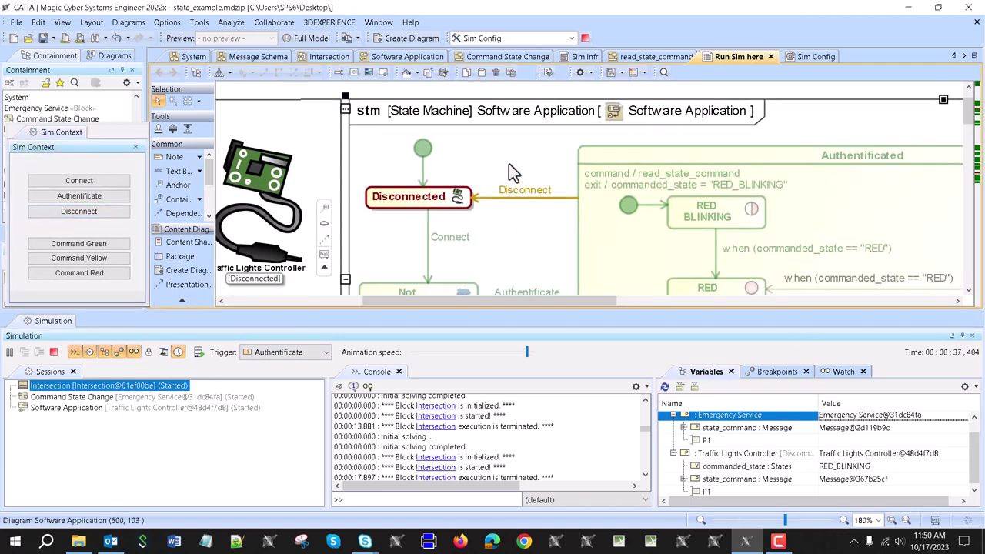
Create a sequence diagram from the running Intersection block and close the simulation area to enlarge the diagram.
right_click(709, 420)
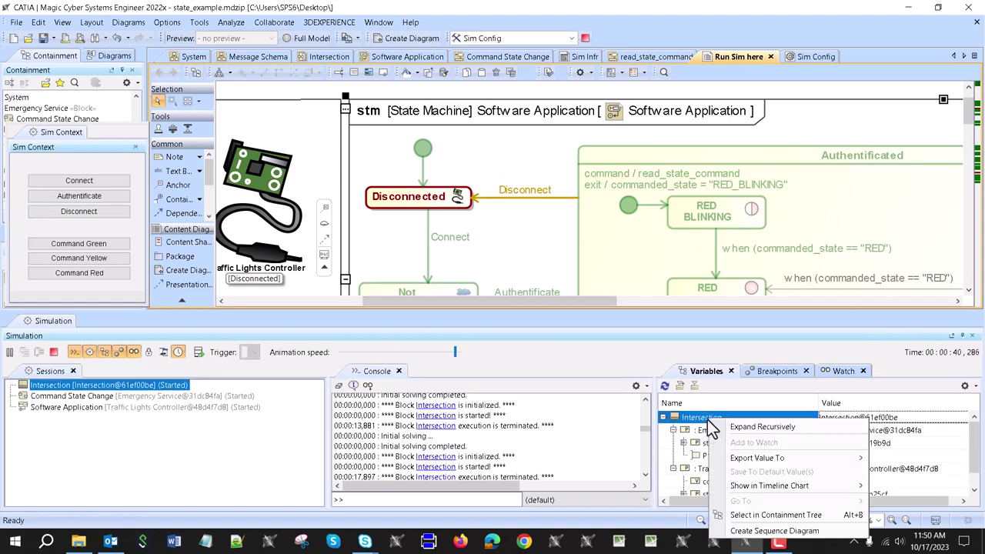
click(768, 531)
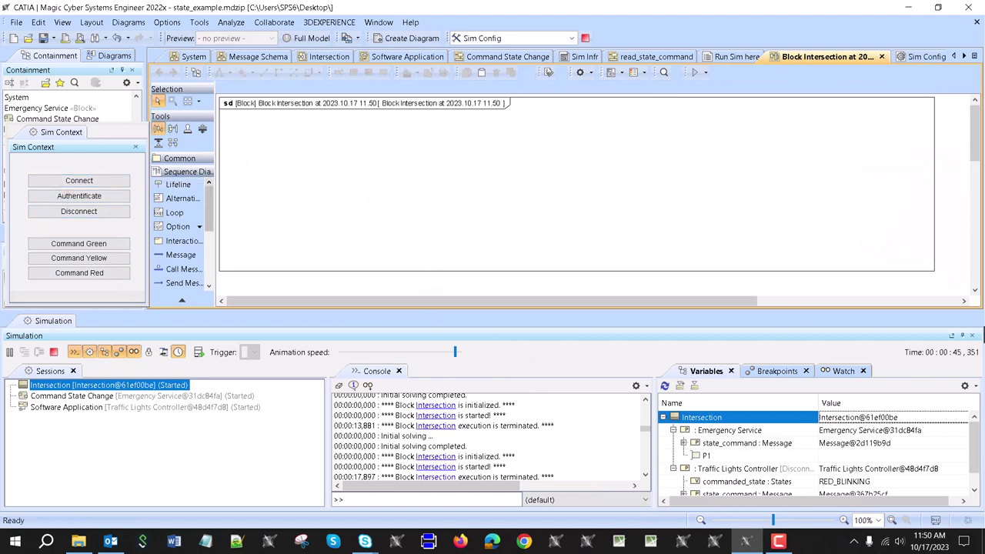
click(972, 337)
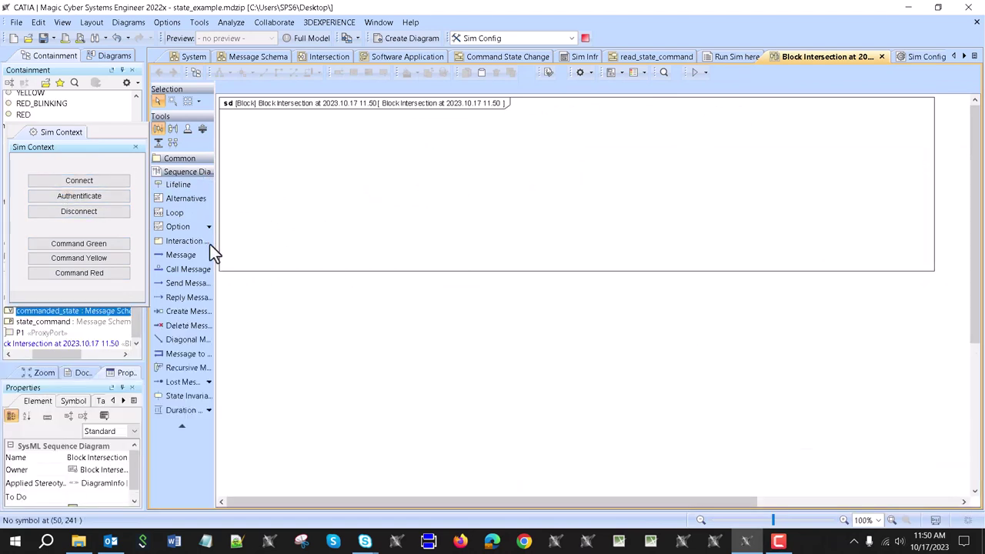
Record a simulation run in the sequence diagram: connect, authenticate, command Green, Red, Green and Yellow, and disconnect.
click(83, 181)
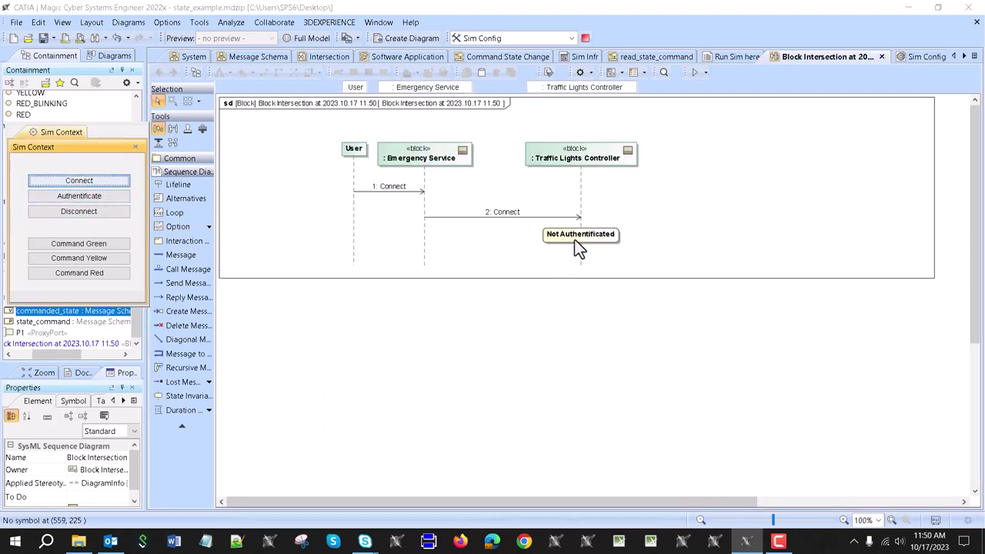
click(58, 196)
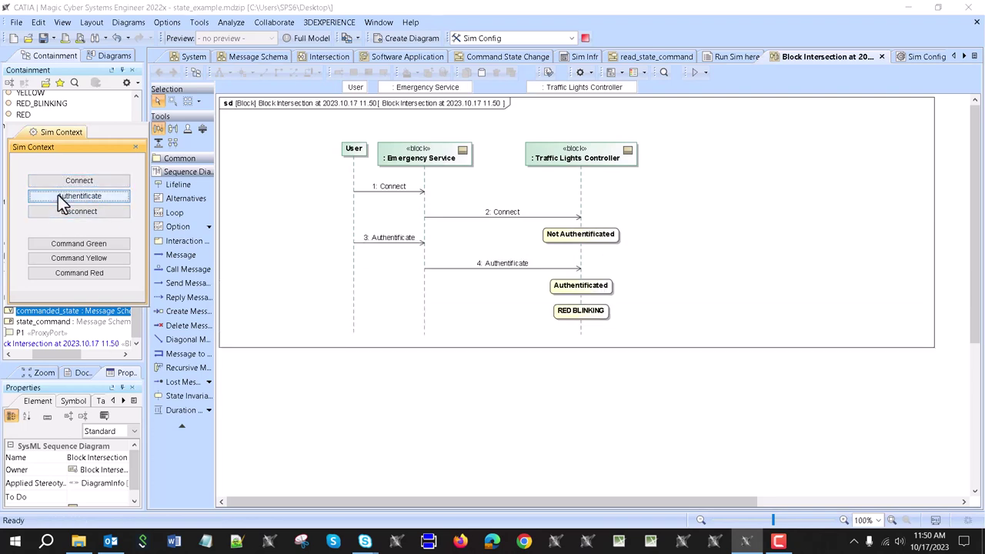
click(75, 248)
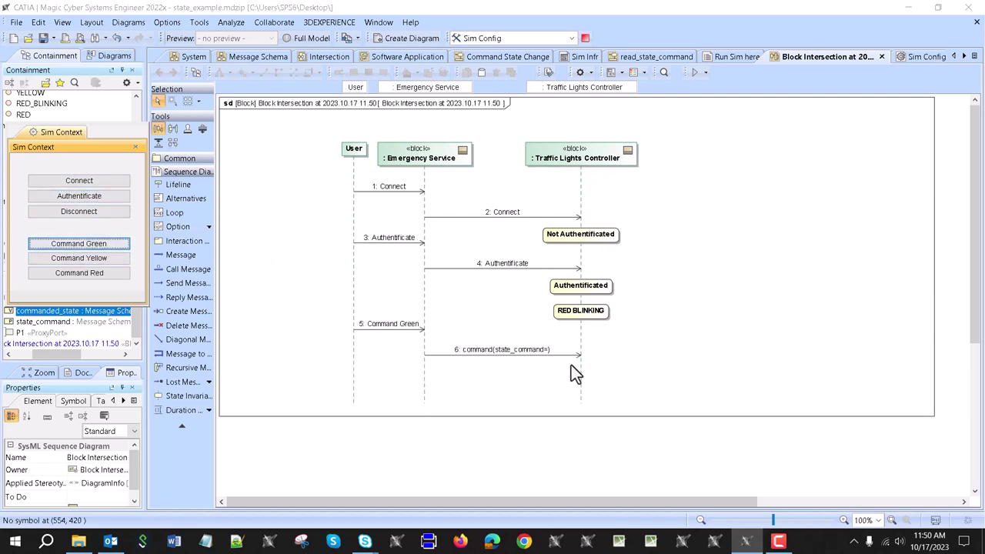
click(69, 274)
click(81, 244)
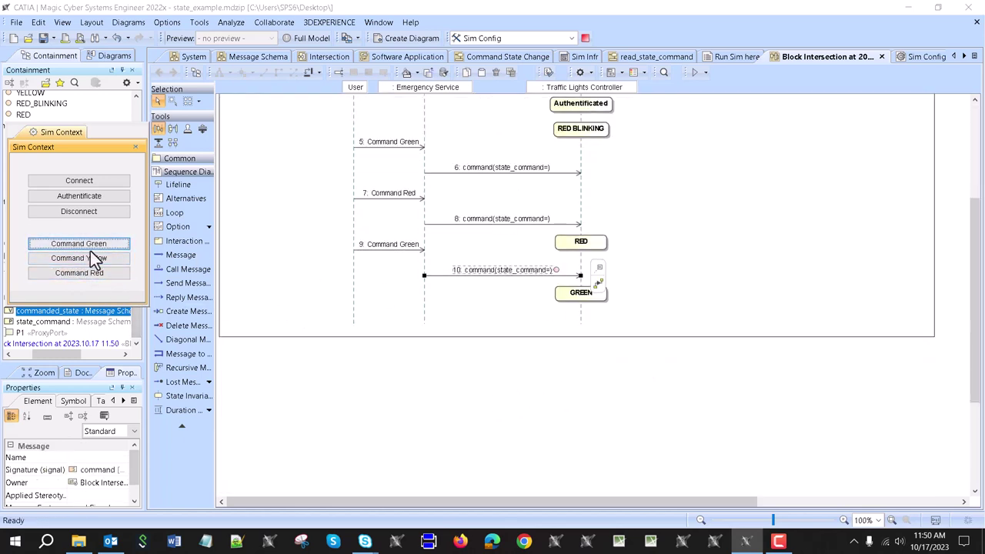
click(91, 260)
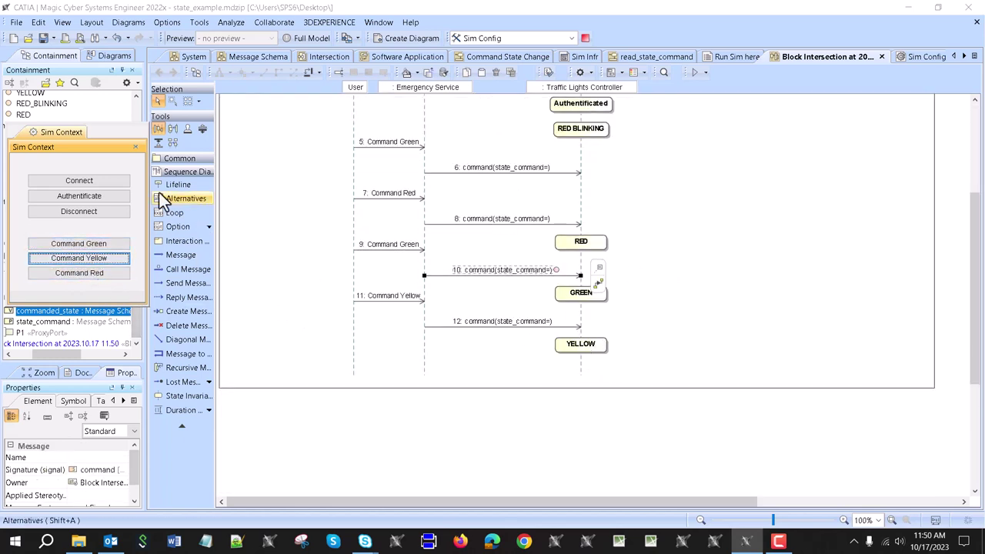
click(66, 211)
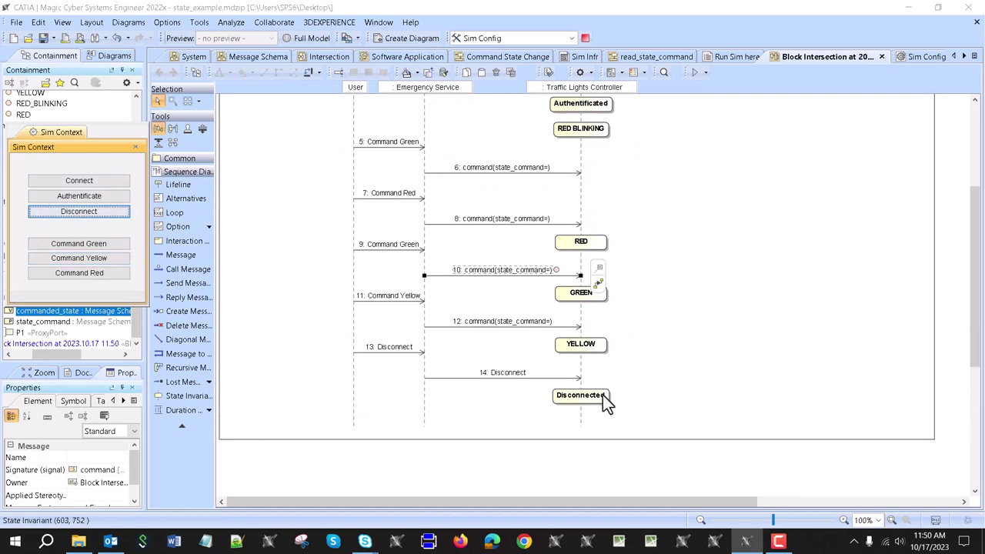
scroll(608, 388, up, 1)
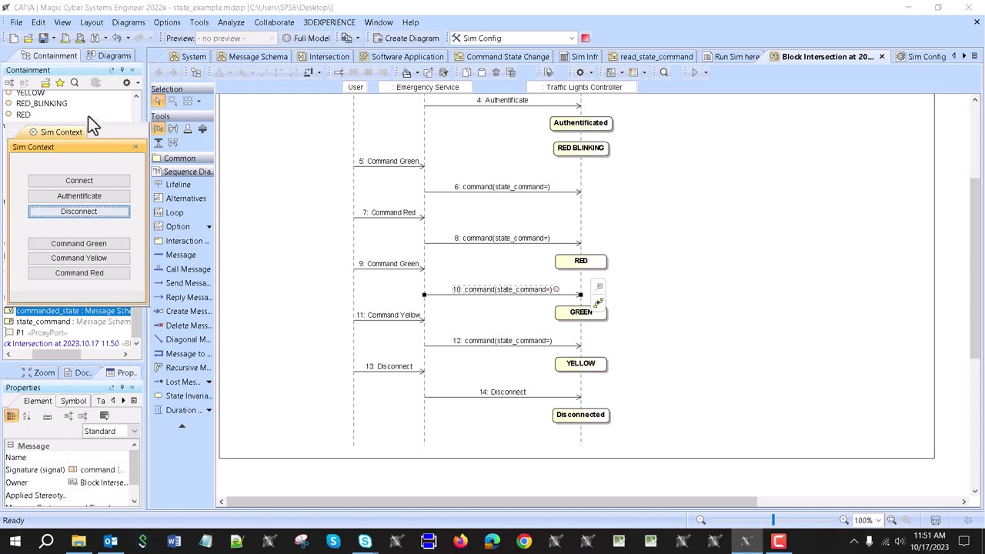
Move the Sim Context window off the model tree and review the Software Application and Command State Change diagrams.
drag(114, 133, 230, 116)
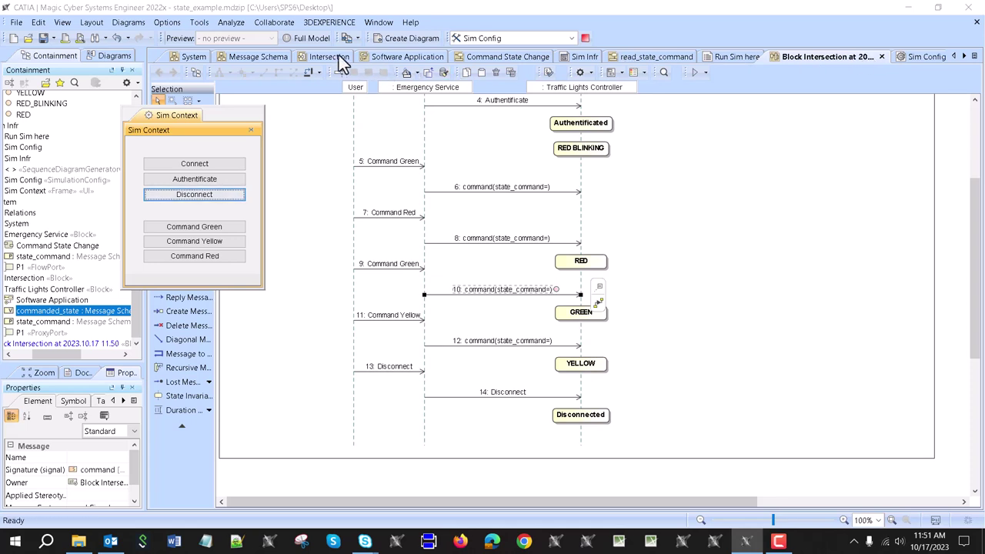
click(372, 56)
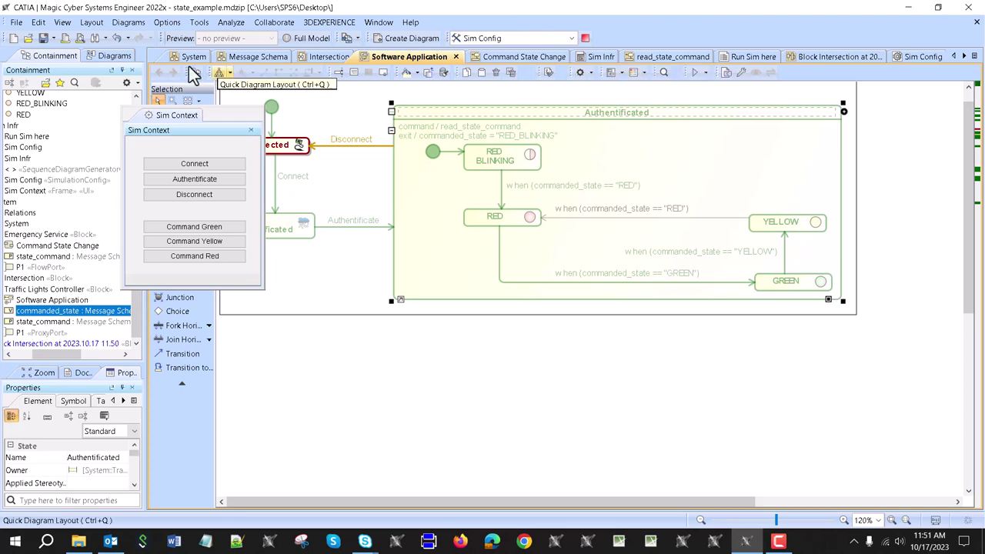
click(500, 57)
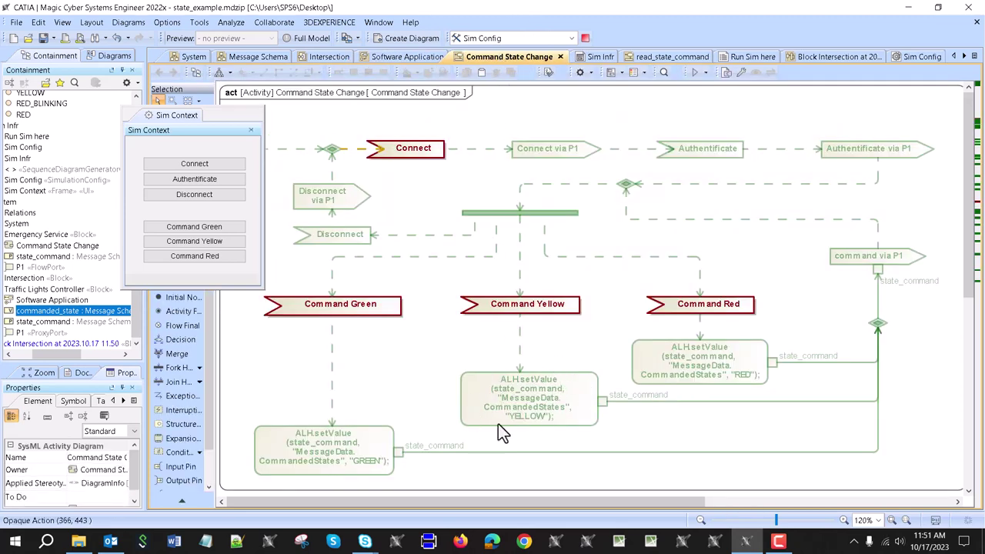
mouse_move(500, 425)
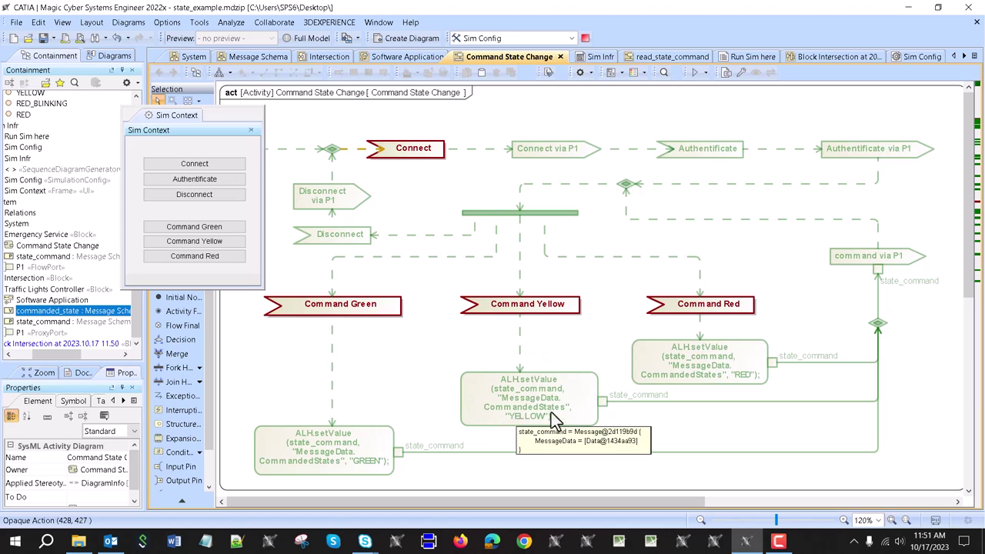